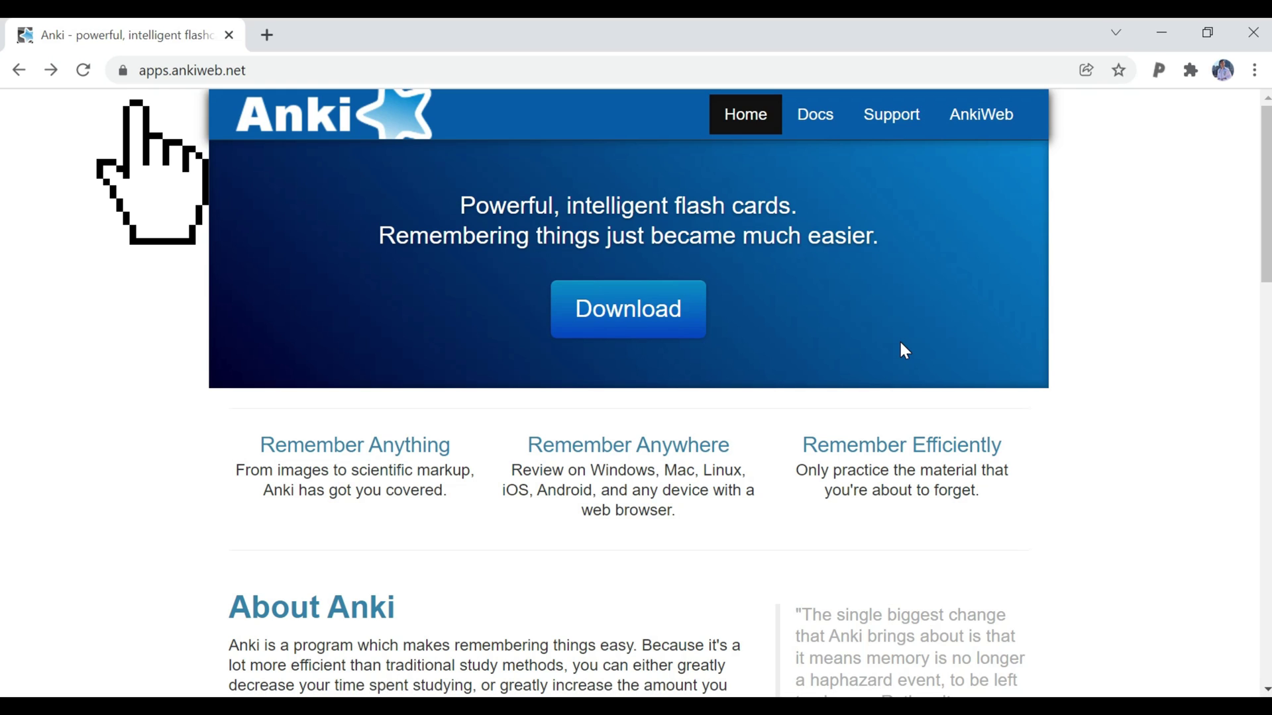
Download Anki for Windows and install it in the folder C:\Program Files\Anki\.
left_click(607, 325)
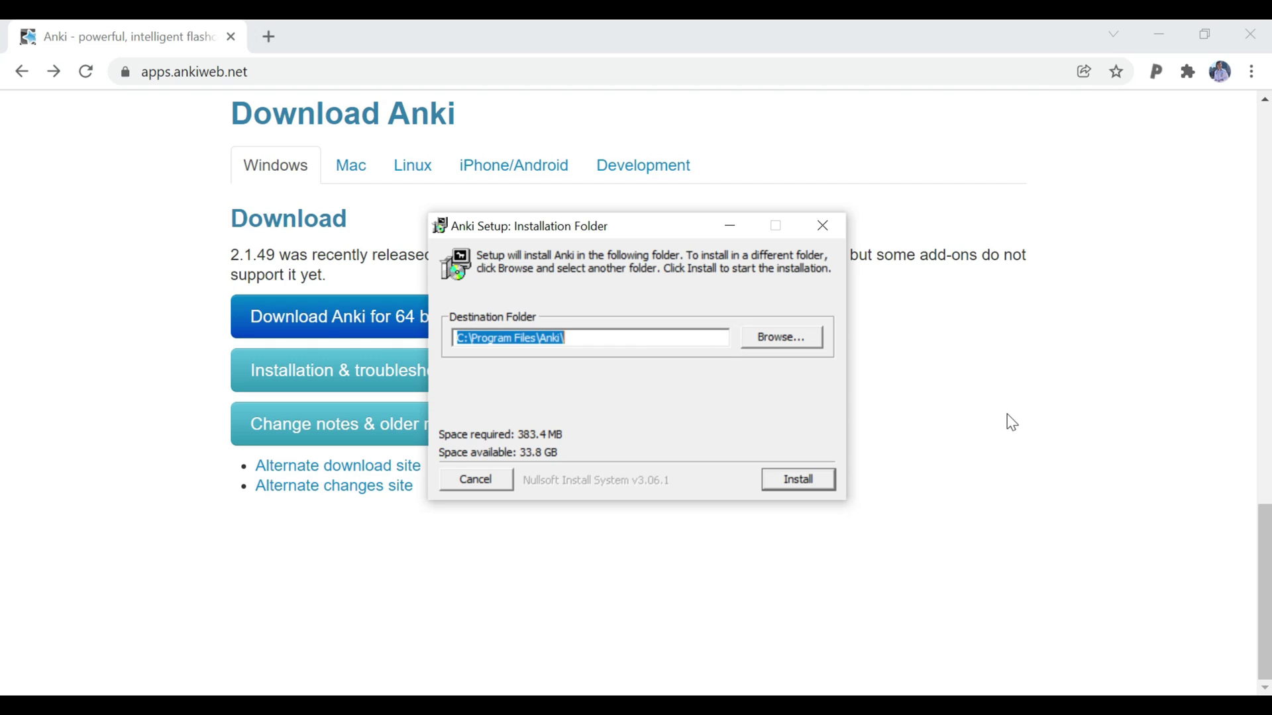
left_click(782, 478)
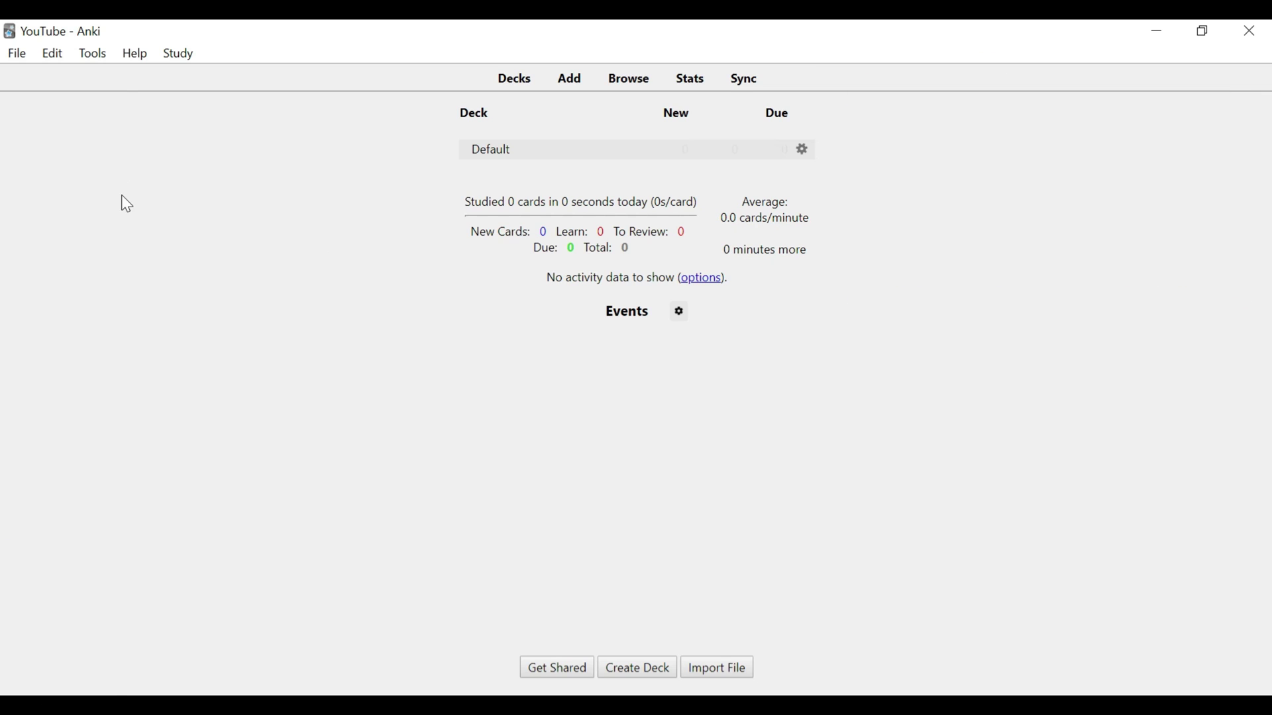
Look at the installed add-ons and the add-on code dialog, and close both without entering a code.
left_click(92, 53)
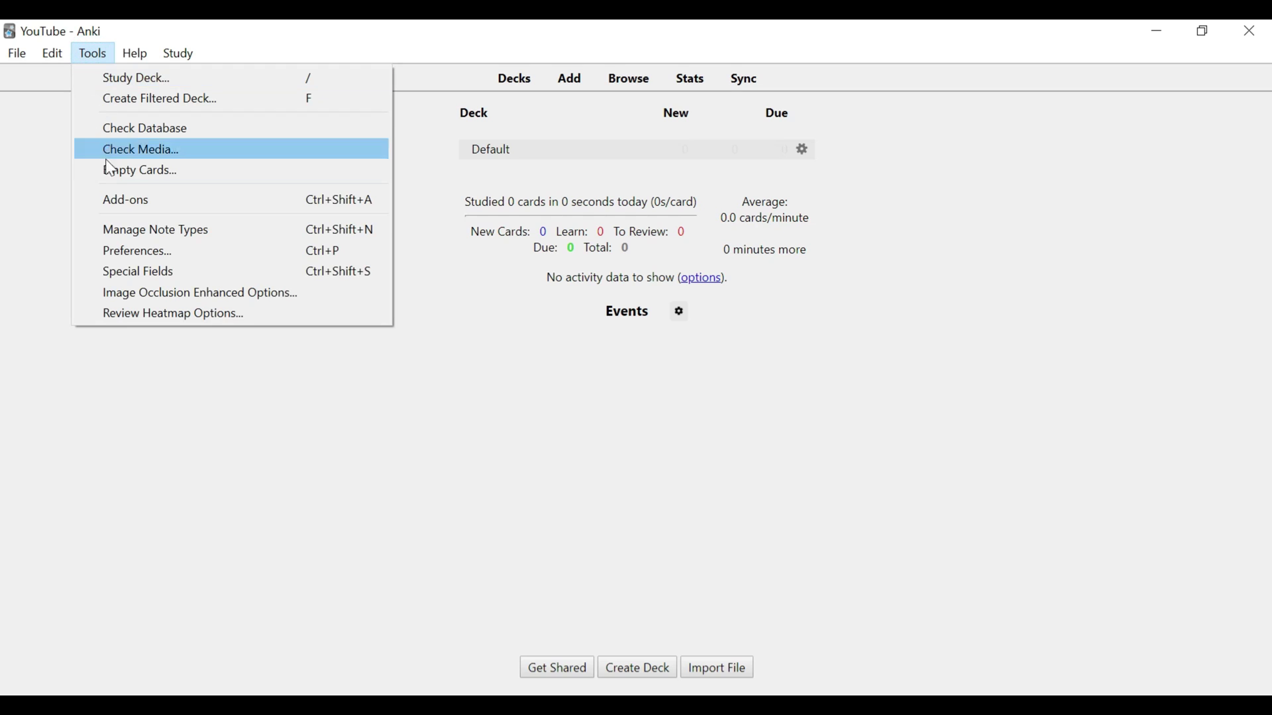
left_click(120, 199)
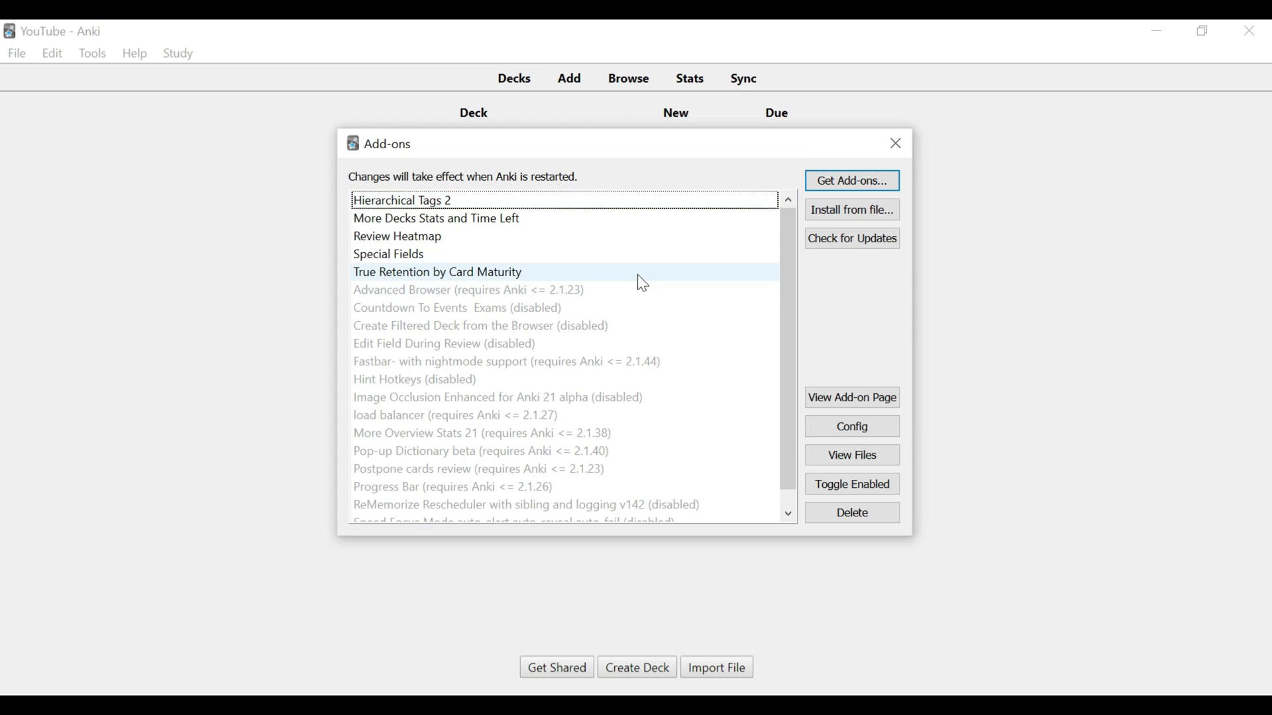
left_click(827, 185)
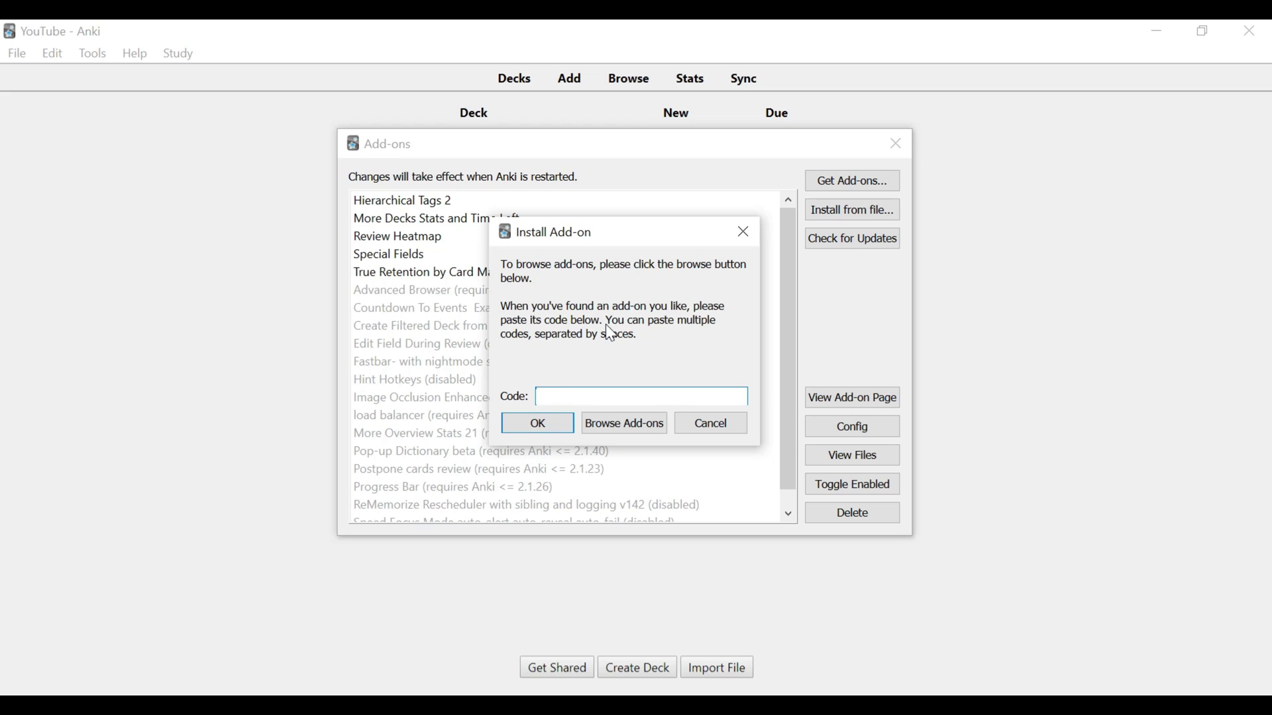
left_click(538, 422)
left_click(900, 144)
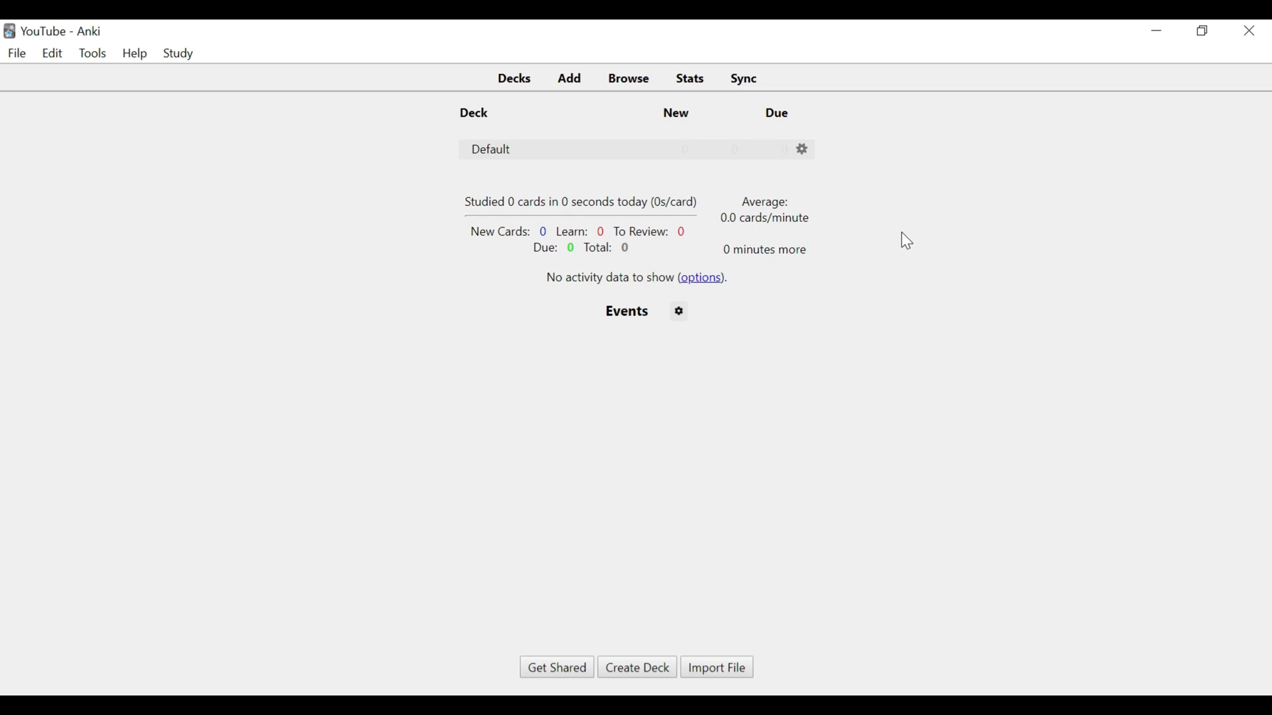
Set the scheduling preference to show new cards after reviews.
left_click(100, 56)
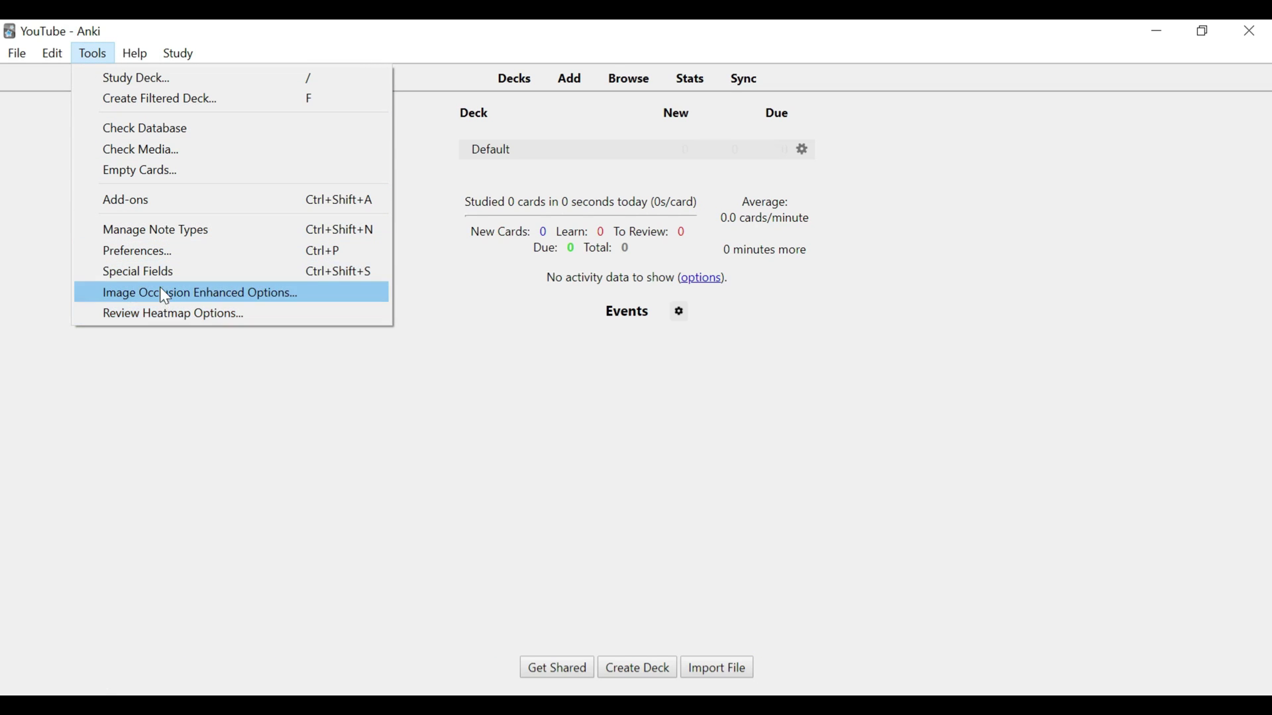
left_click(155, 252)
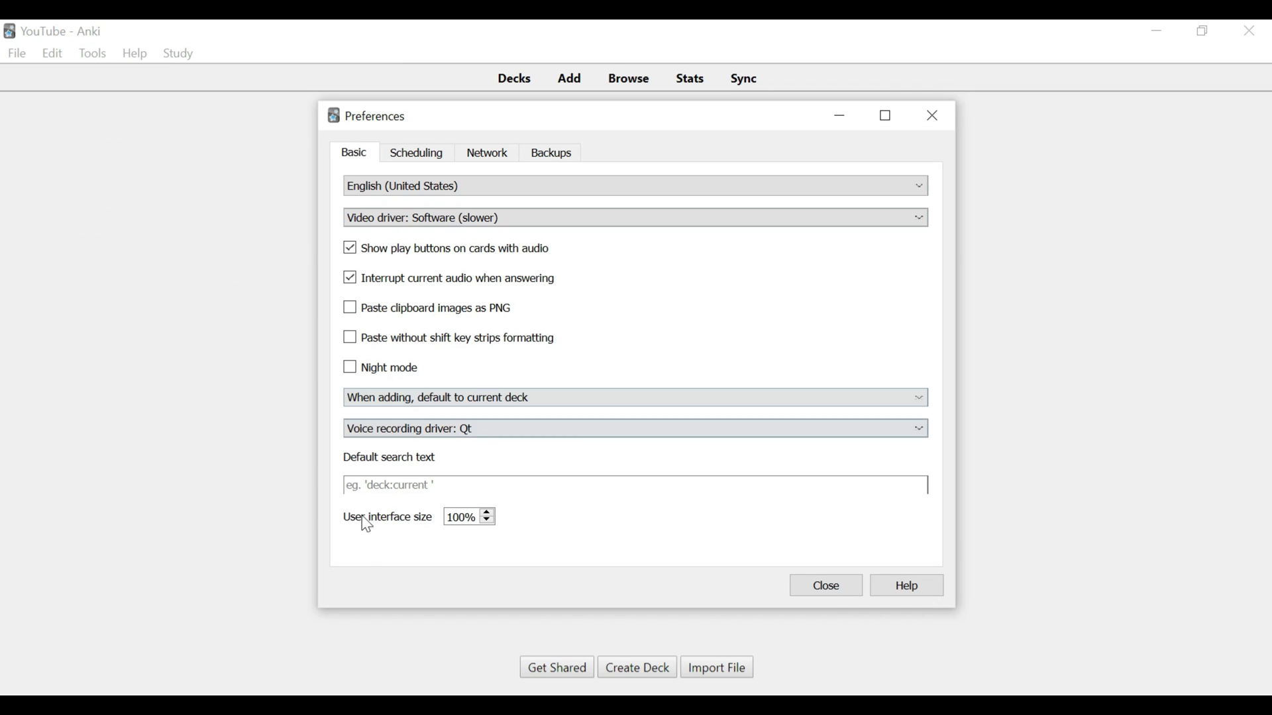
left_click(407, 164)
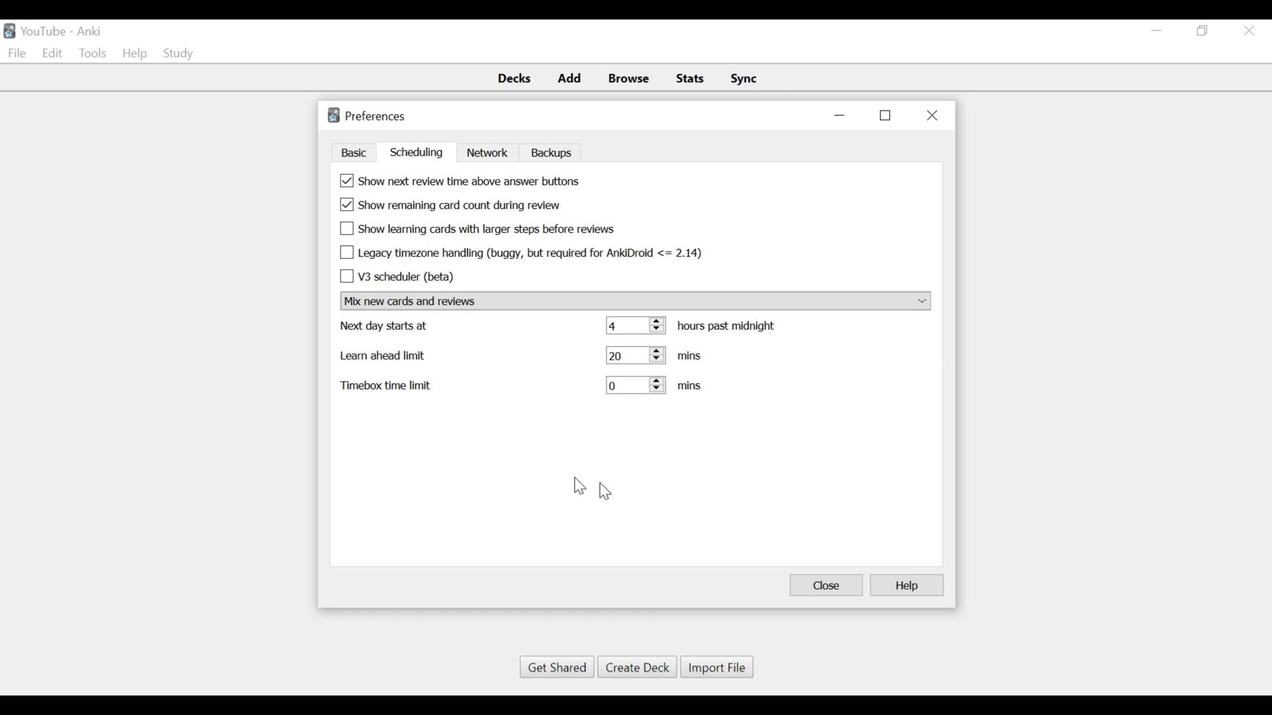
left_click(421, 303)
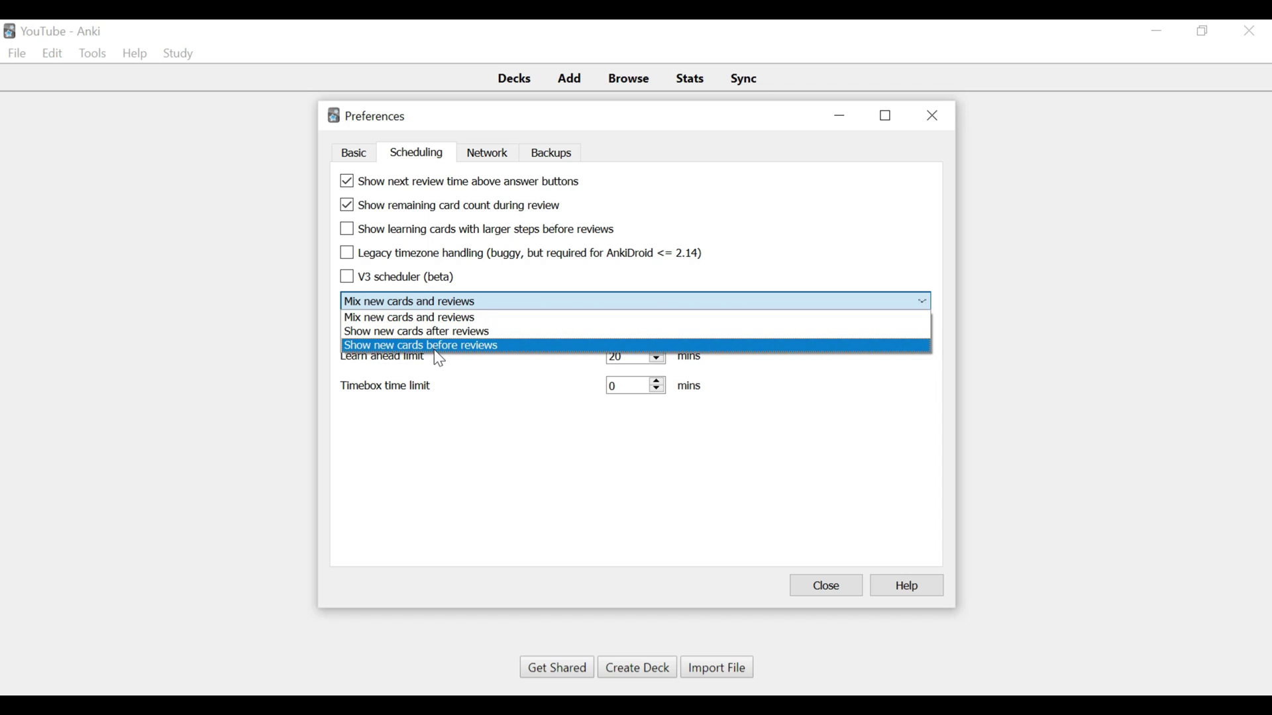
left_click(430, 333)
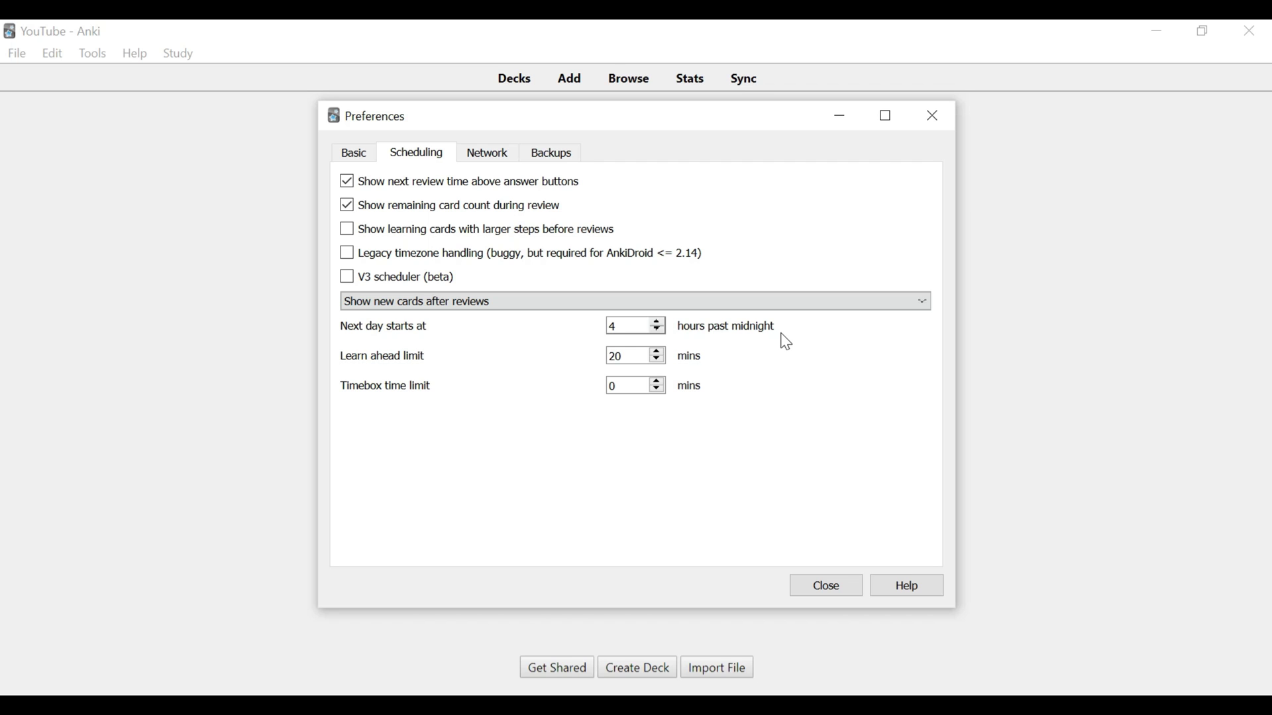
Look through the network and backup preferences and close the preferences.
left_click(508, 152)
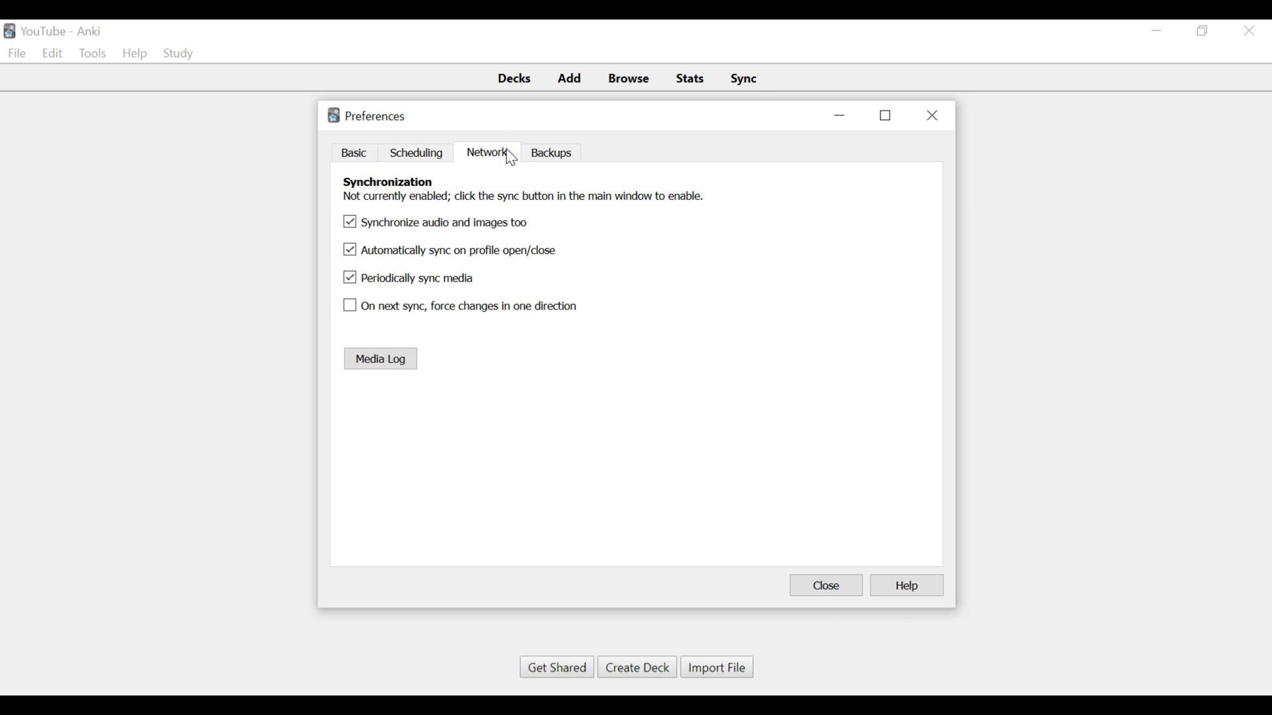
left_click(579, 153)
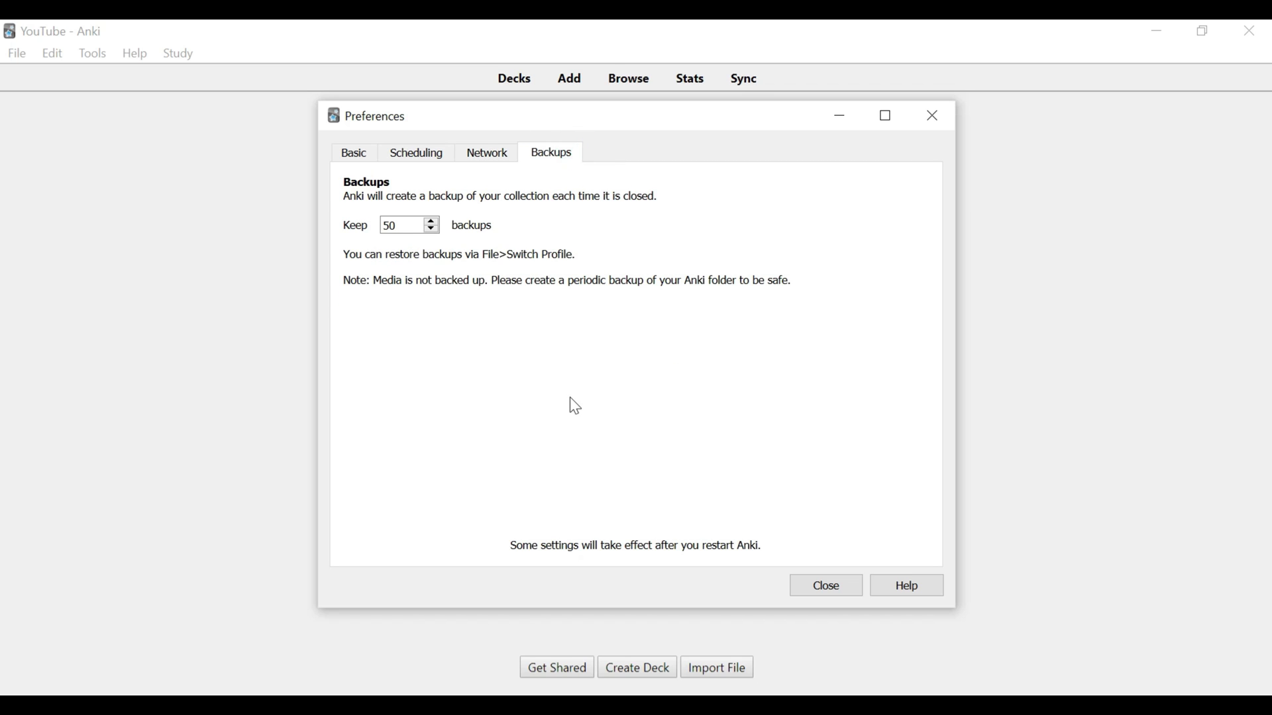
left_click(831, 590)
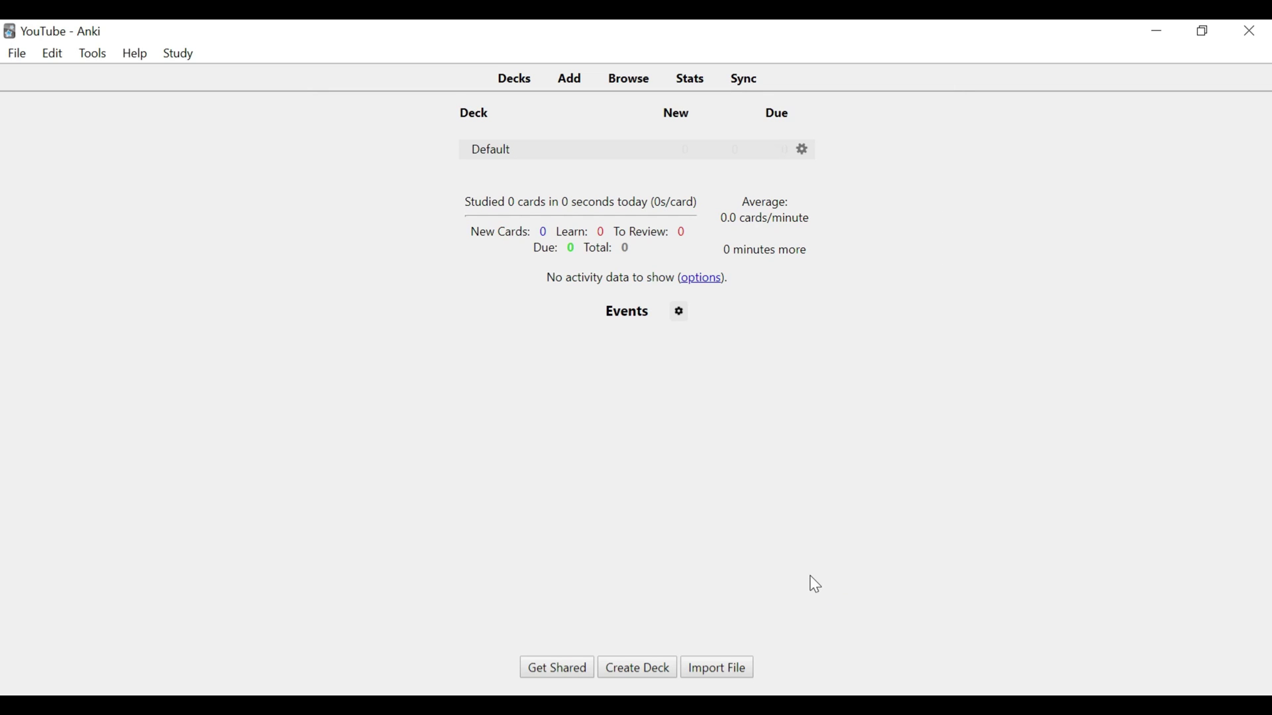
Open the Default deck's options and set its limit of new cards per day to 9999.
left_click(804, 154)
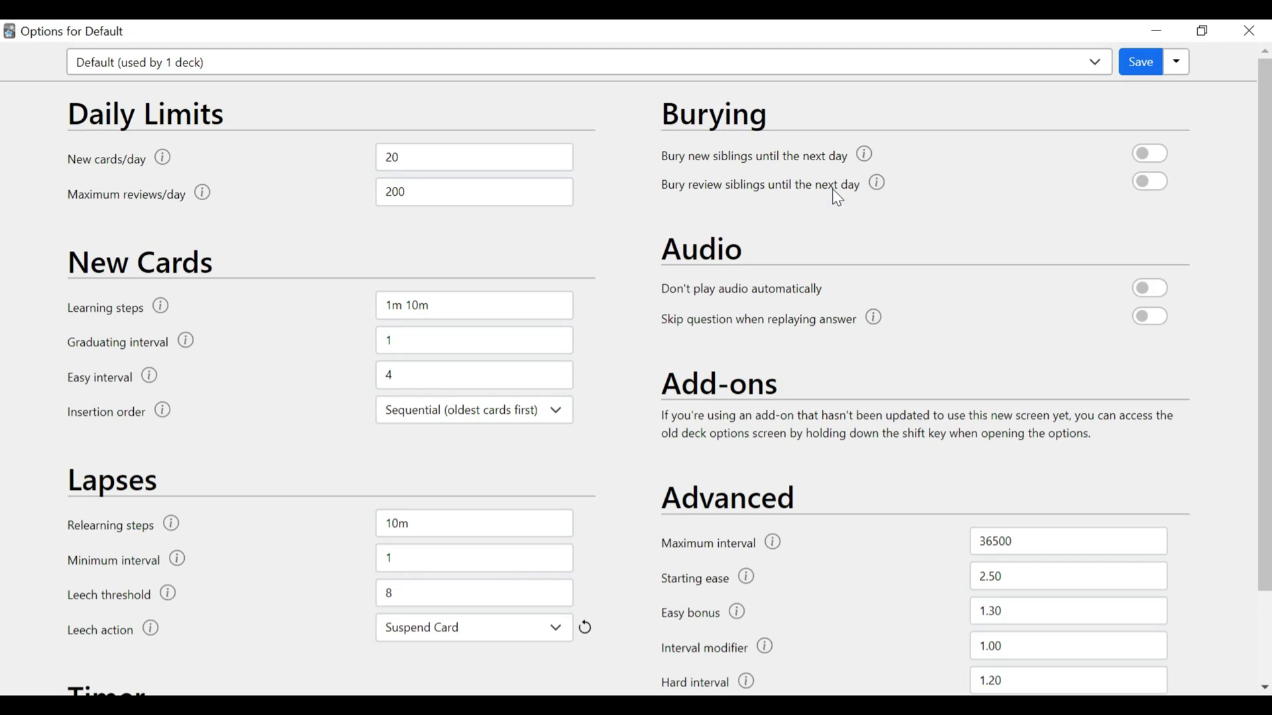
left_click(1201, 29)
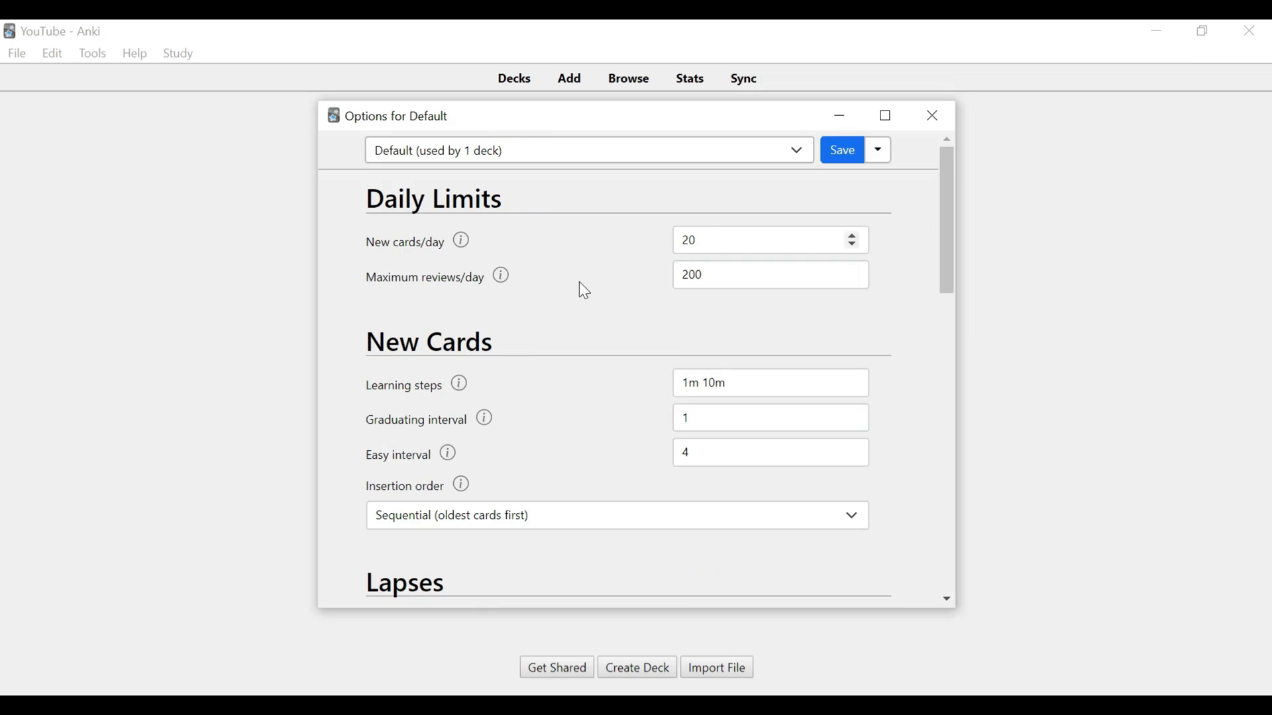
left_click(886, 117)
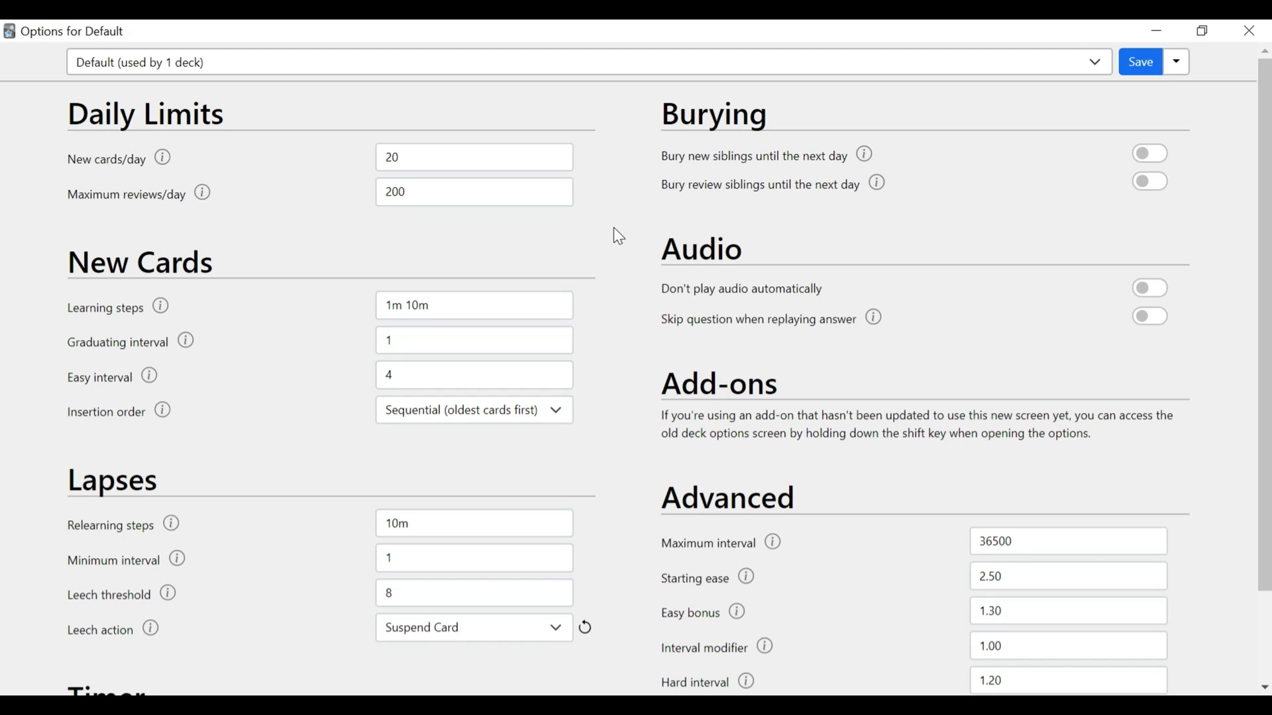
left_click(420, 151)
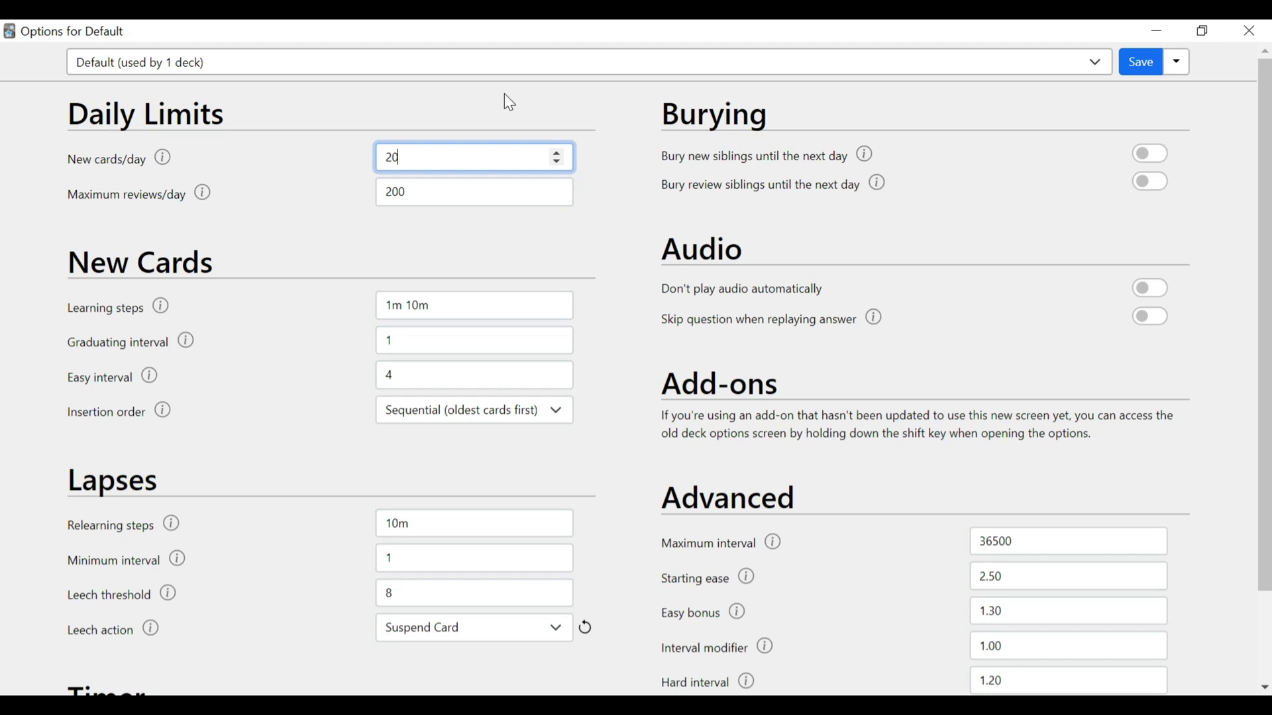
key("BackSpace")
key("BackSpace")
type("99")
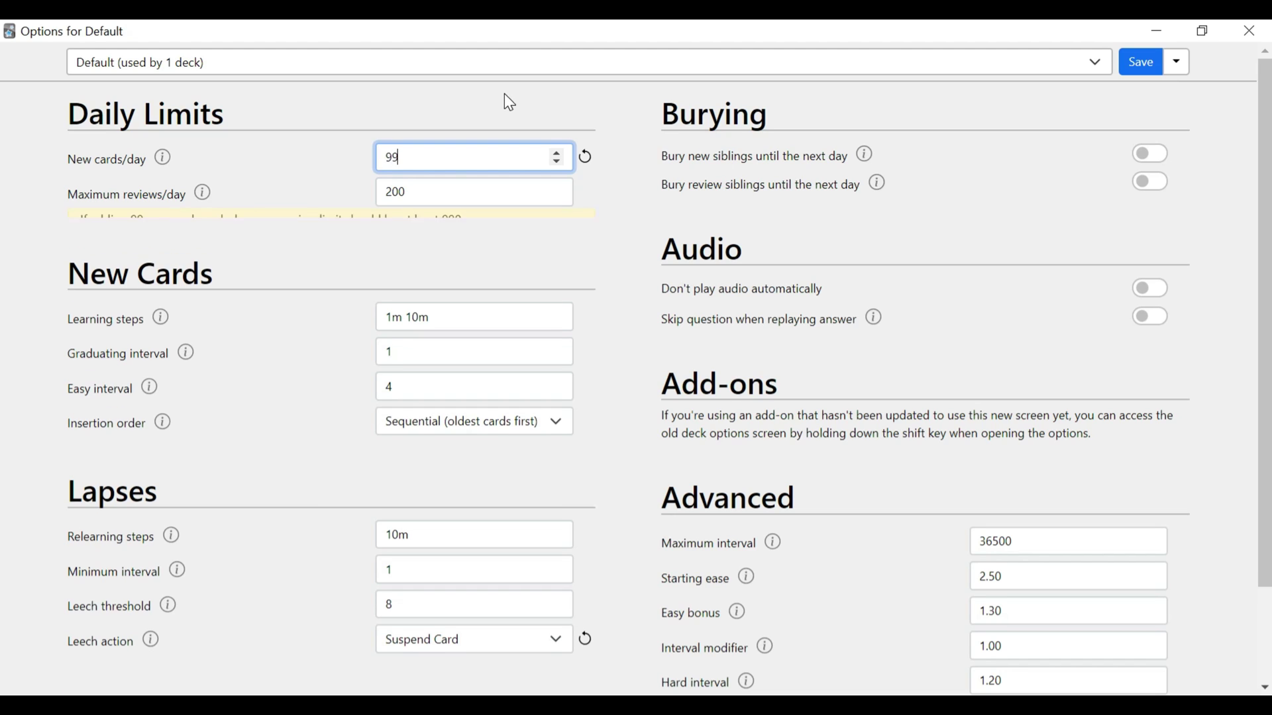
type("9999")
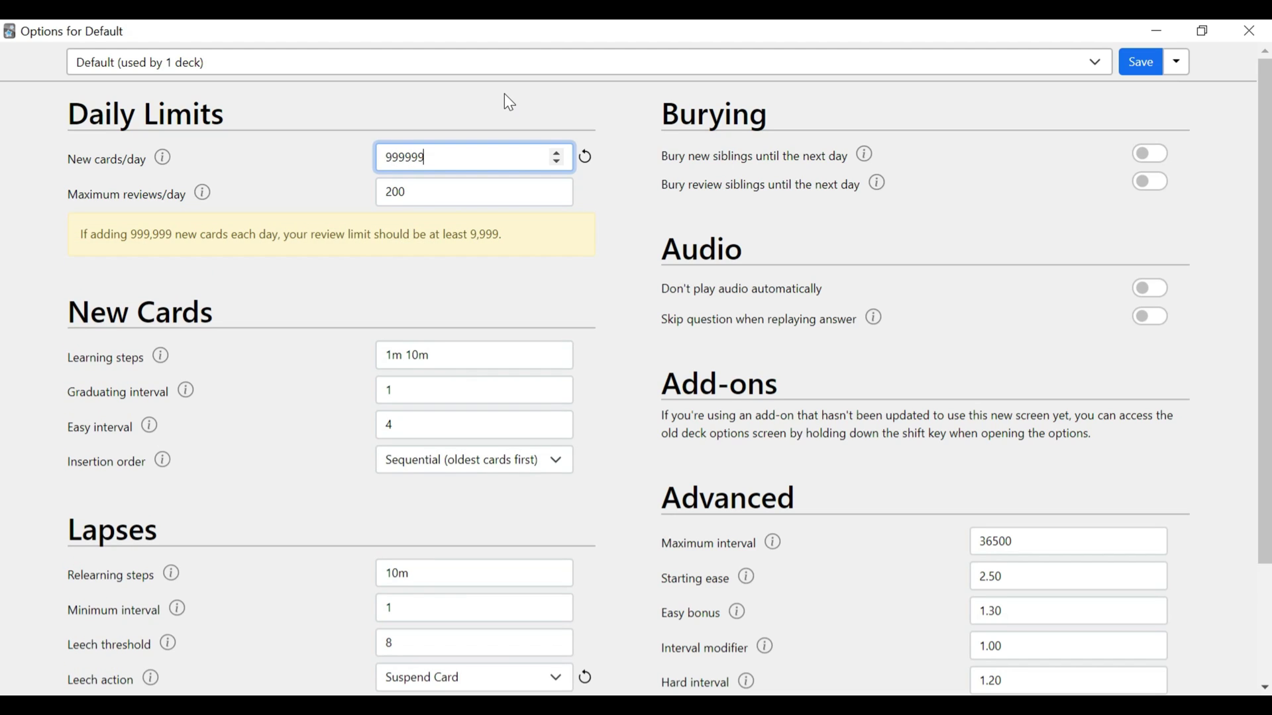
key("BackSpace")
key("BackSpace")
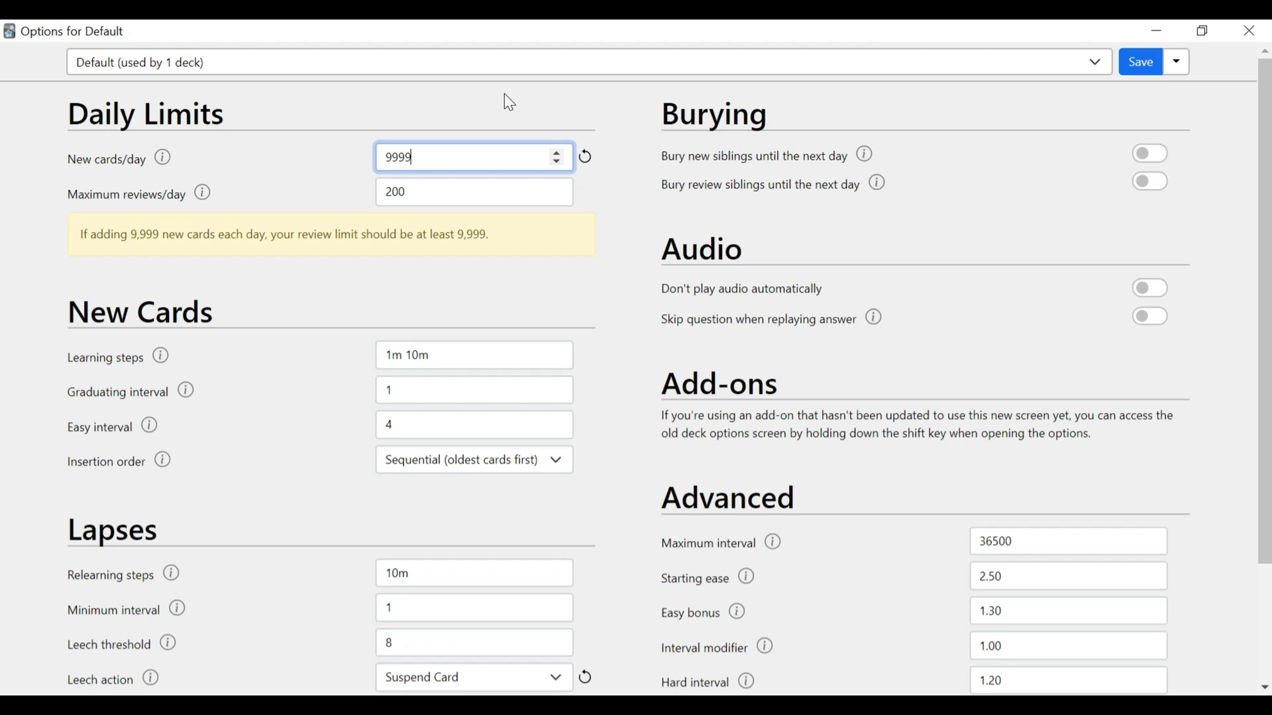
Set the deck's maximum reviews per day to 9999 and check the explanation of that limit.
left_click(488, 182)
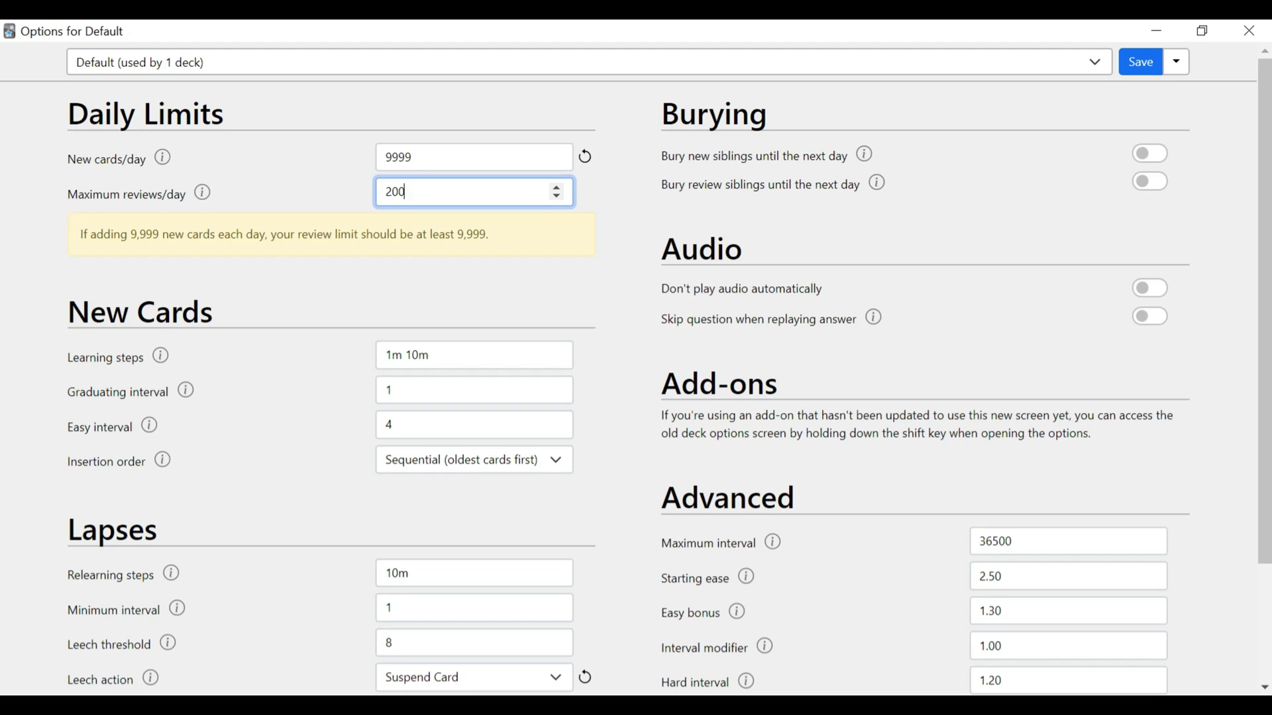
key("BackSpace")
key("BackSpace")
key("BackSpace")
type("9999")
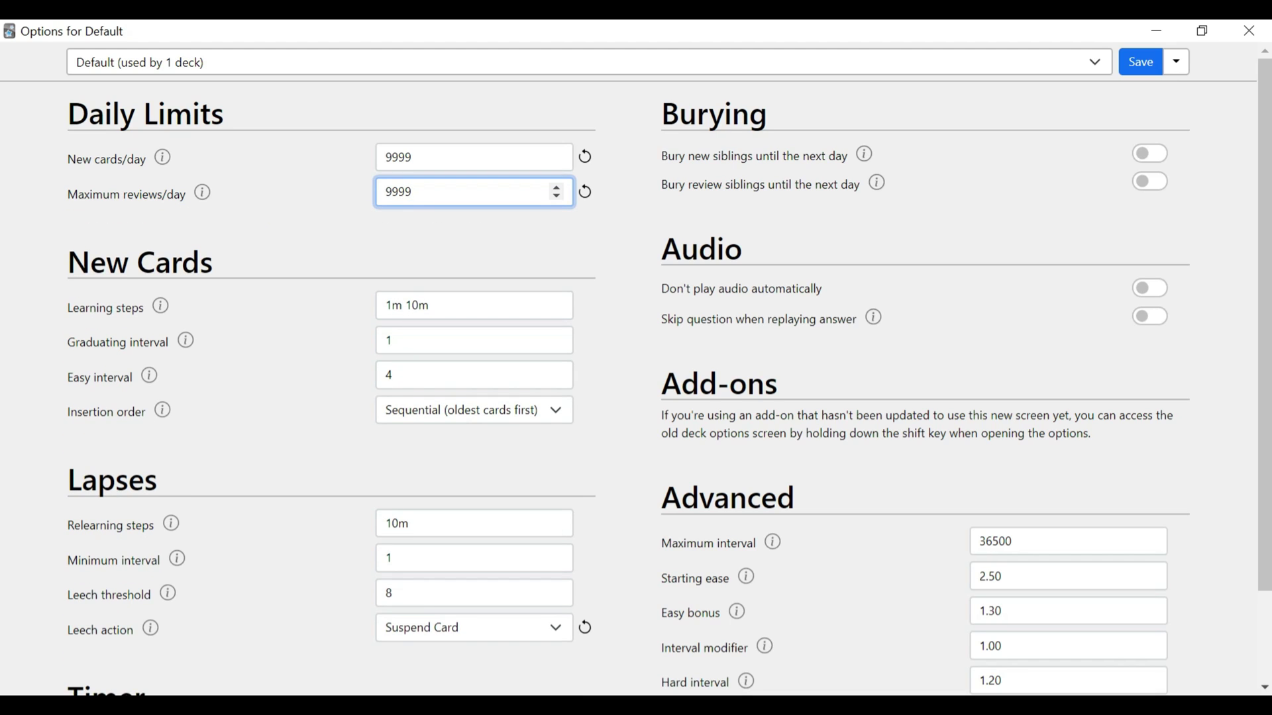
mouse_move(203, 192)
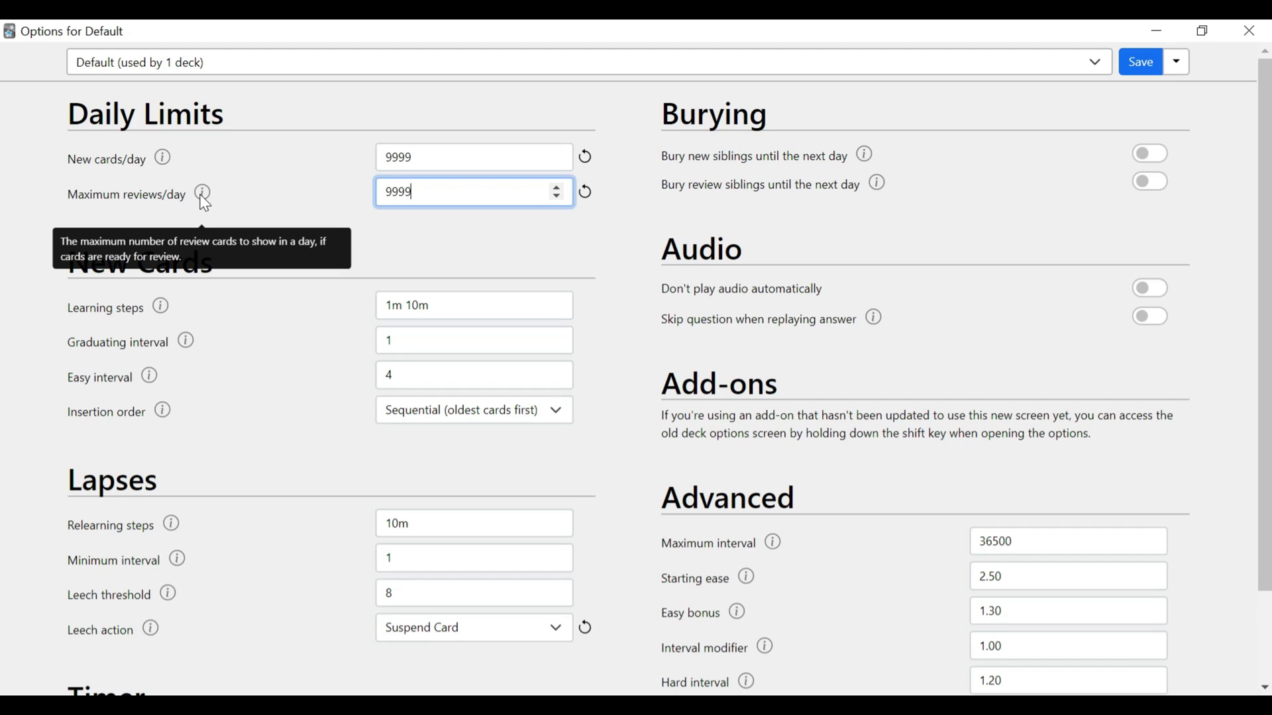
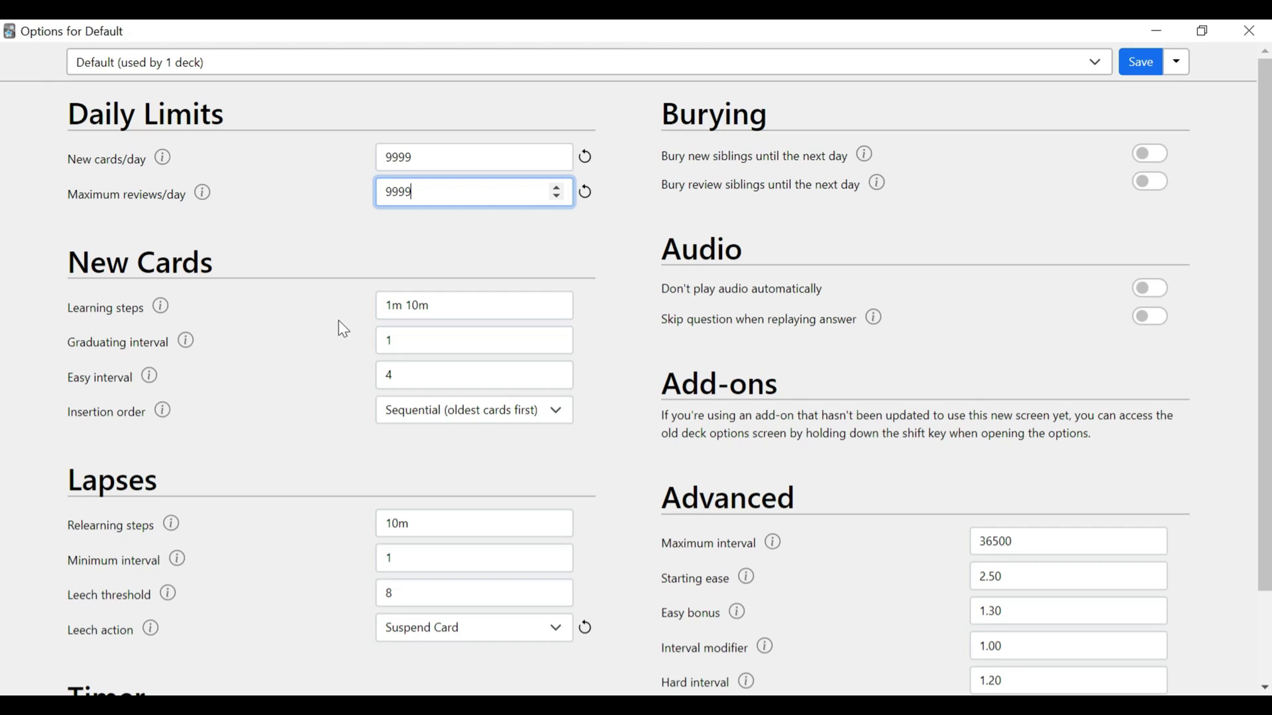
Set the learning steps for new cards to 10m and 1440m (1d).
left_click(418, 306)
key("Delete")
key("BackSpace")
key("BackSpace")
key("BackSpace")
left_click(392, 306)
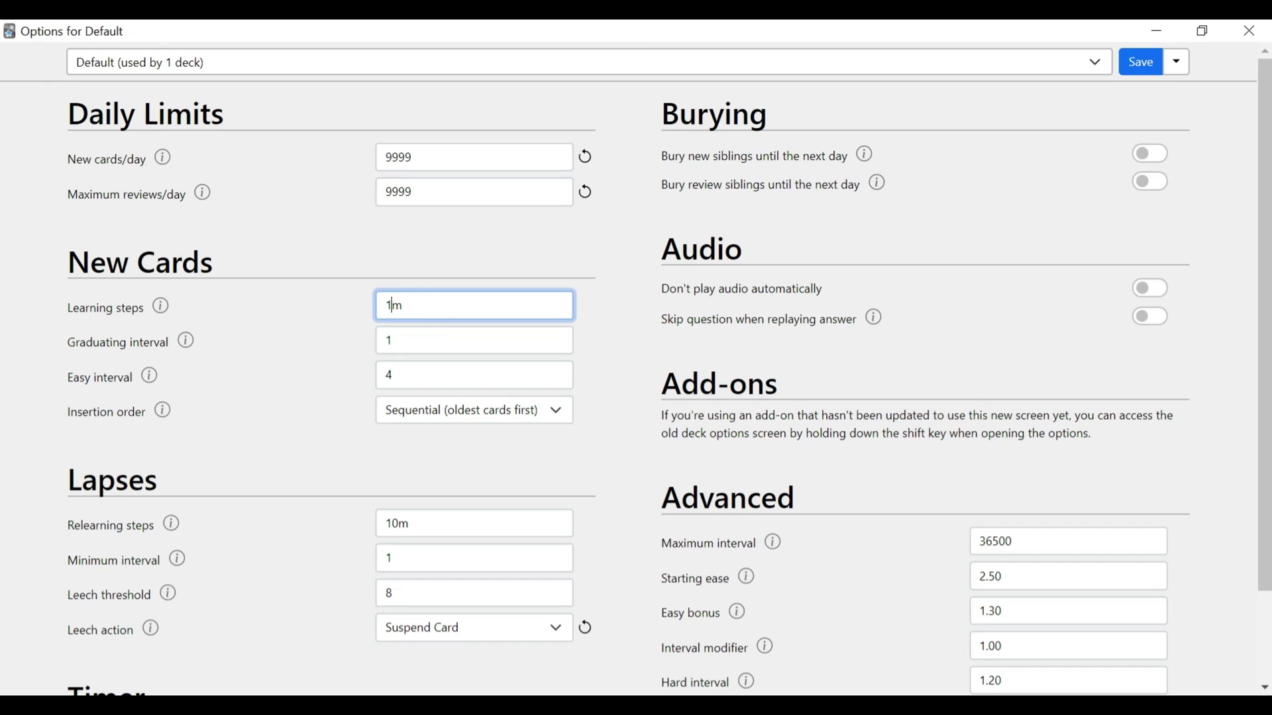
type("0")
left_click(412, 306)
type("1440m")
Set the graduating interval for new cards to 3 and keep the easy interval at 4.
left_click(457, 338)
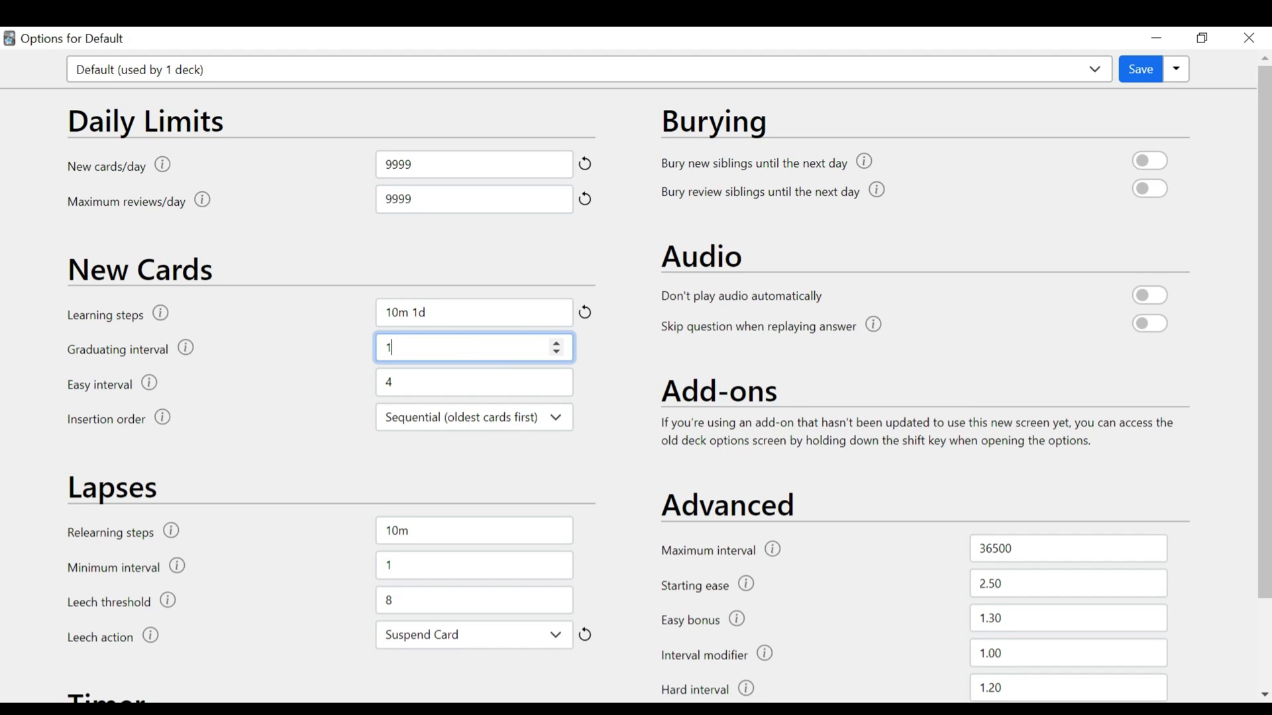
key("BackSpace")
type("3")
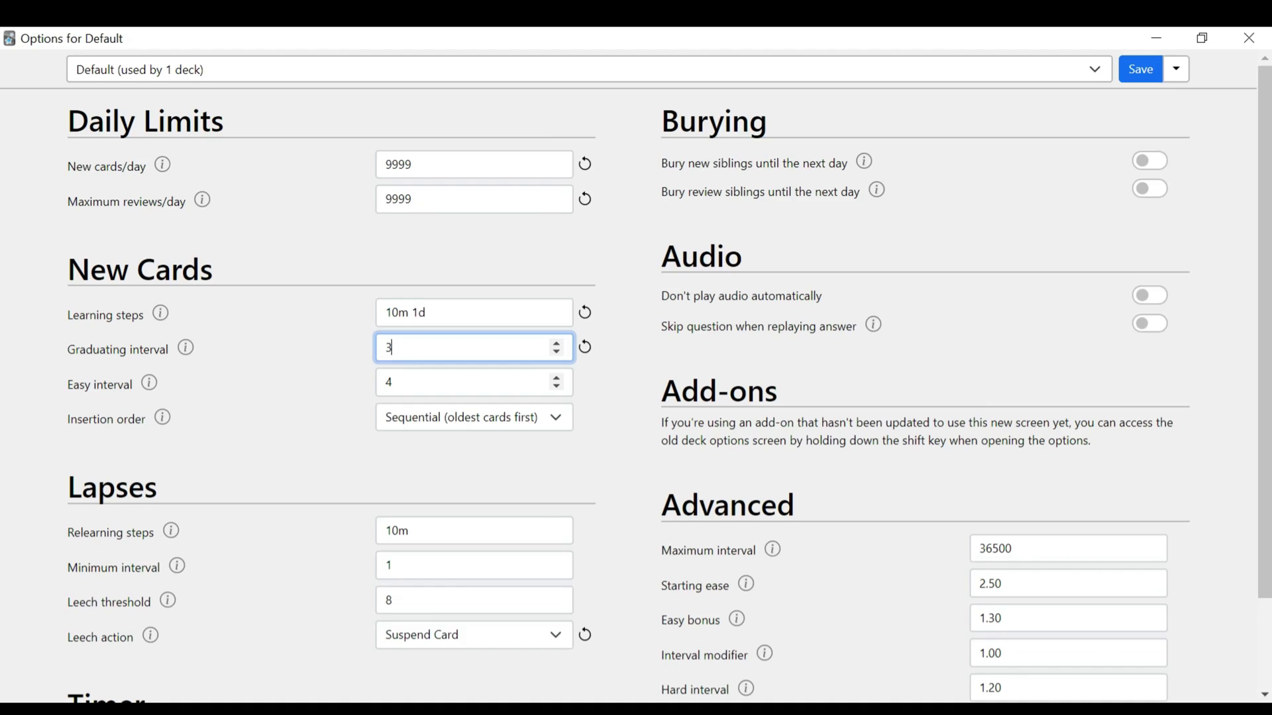
key("Tab")
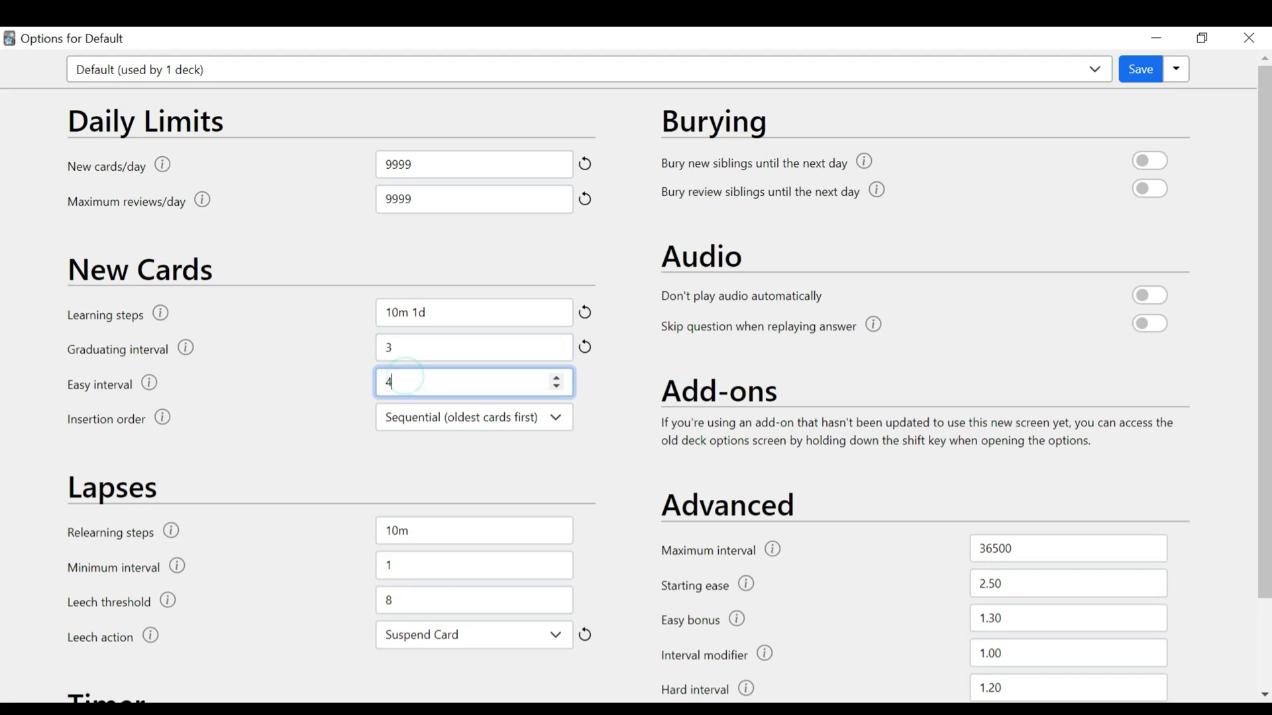
left_click(314, 389)
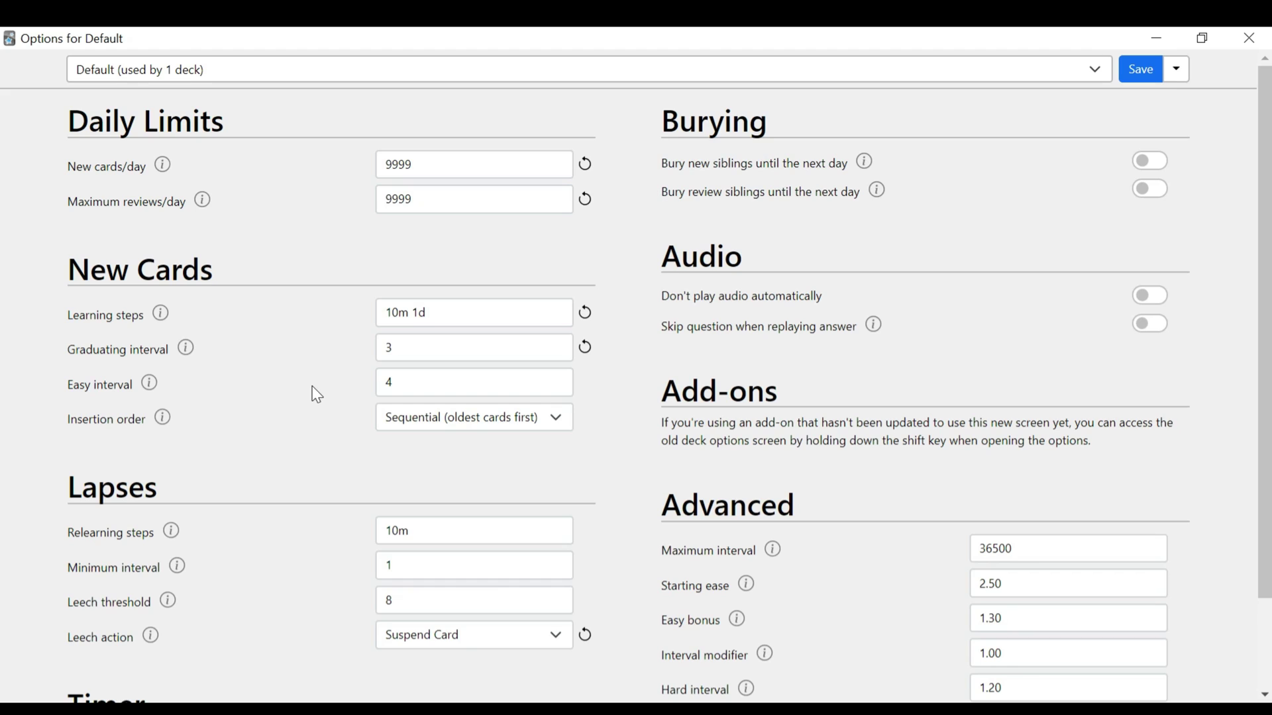
Check the insertion order choices for new cards and keep Sequential (oldest cards first).
left_click(508, 424)
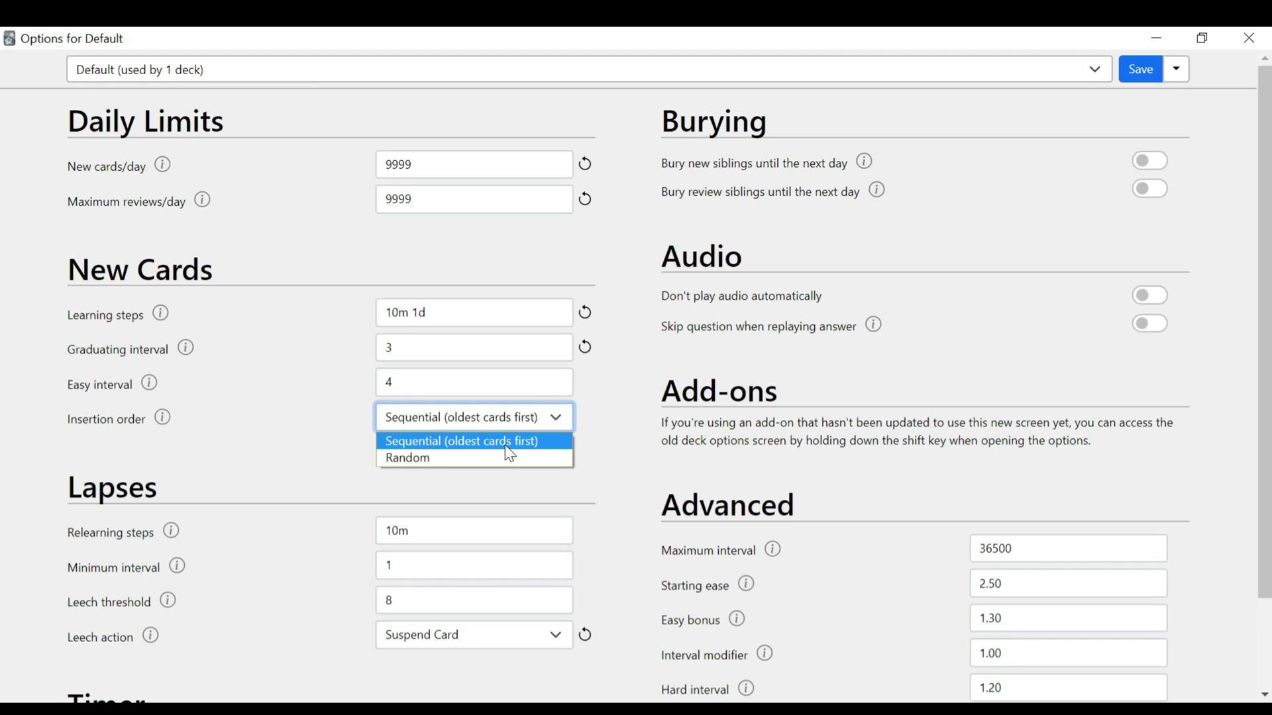
left_click(507, 445)
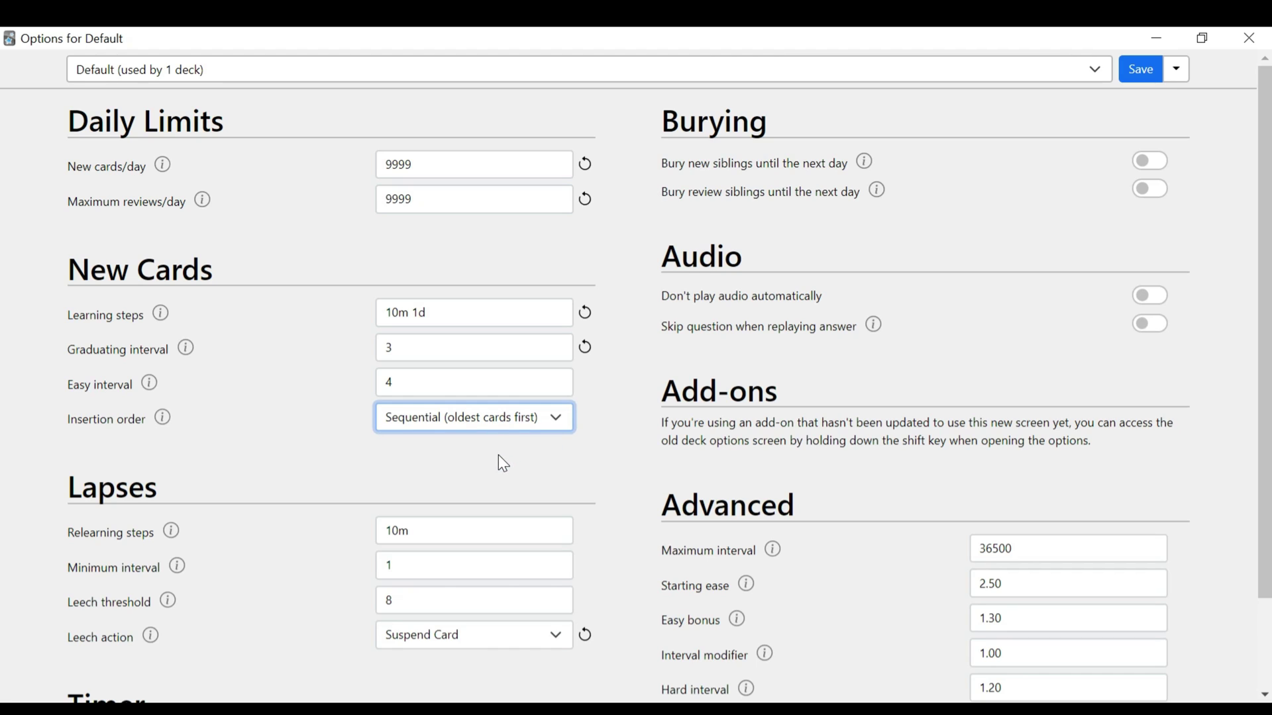
left_click(510, 418)
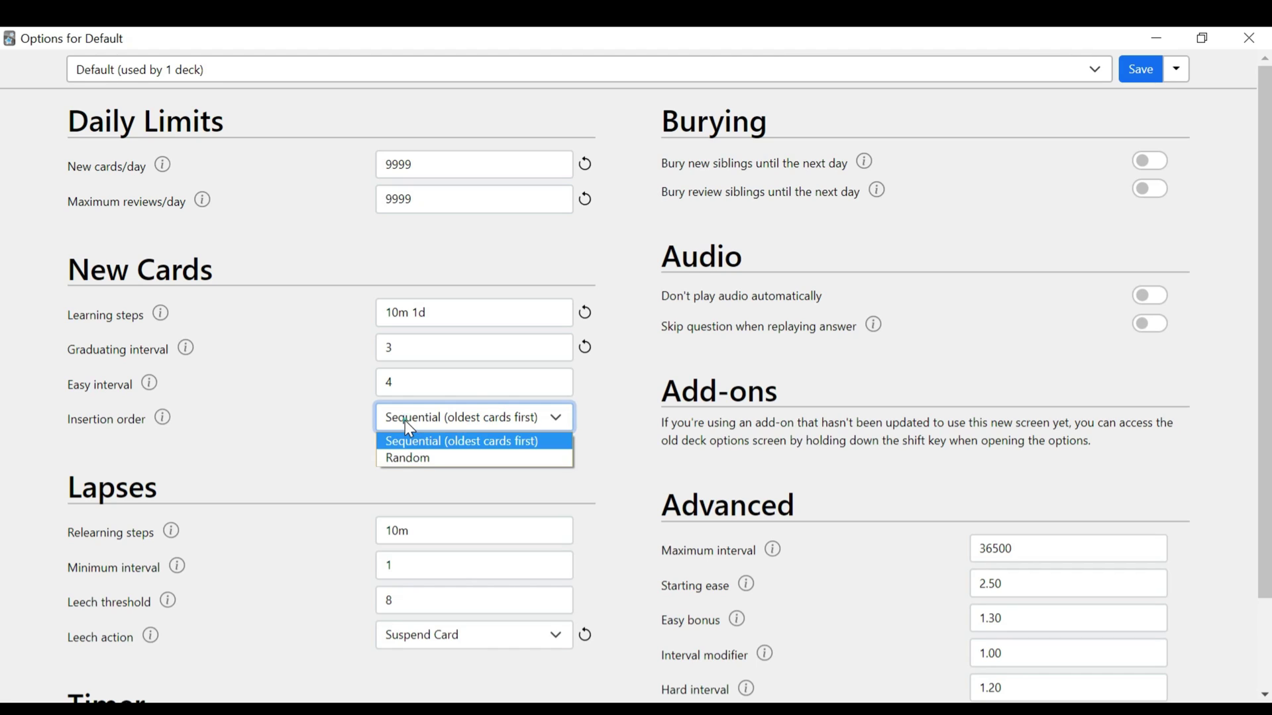
left_click(412, 440)
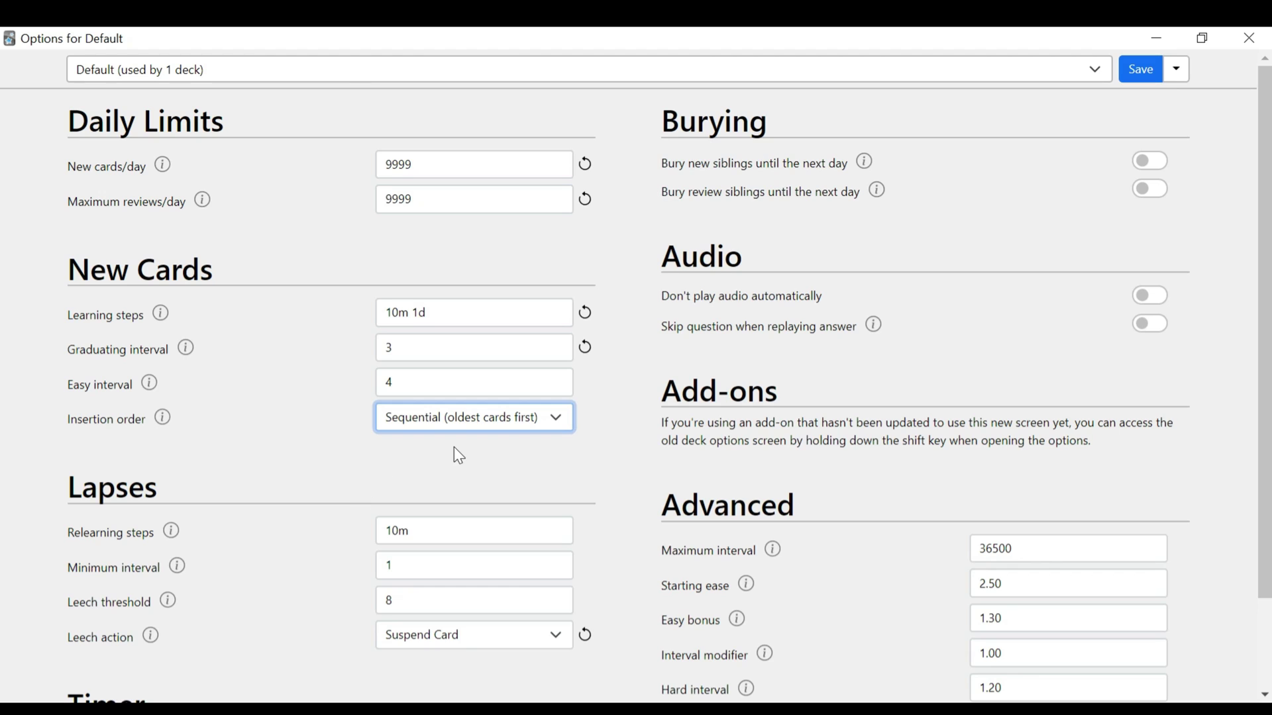
Set the leech action for lapses to Tag Only and check its available choices.
scroll(326, 403, "down", 2)
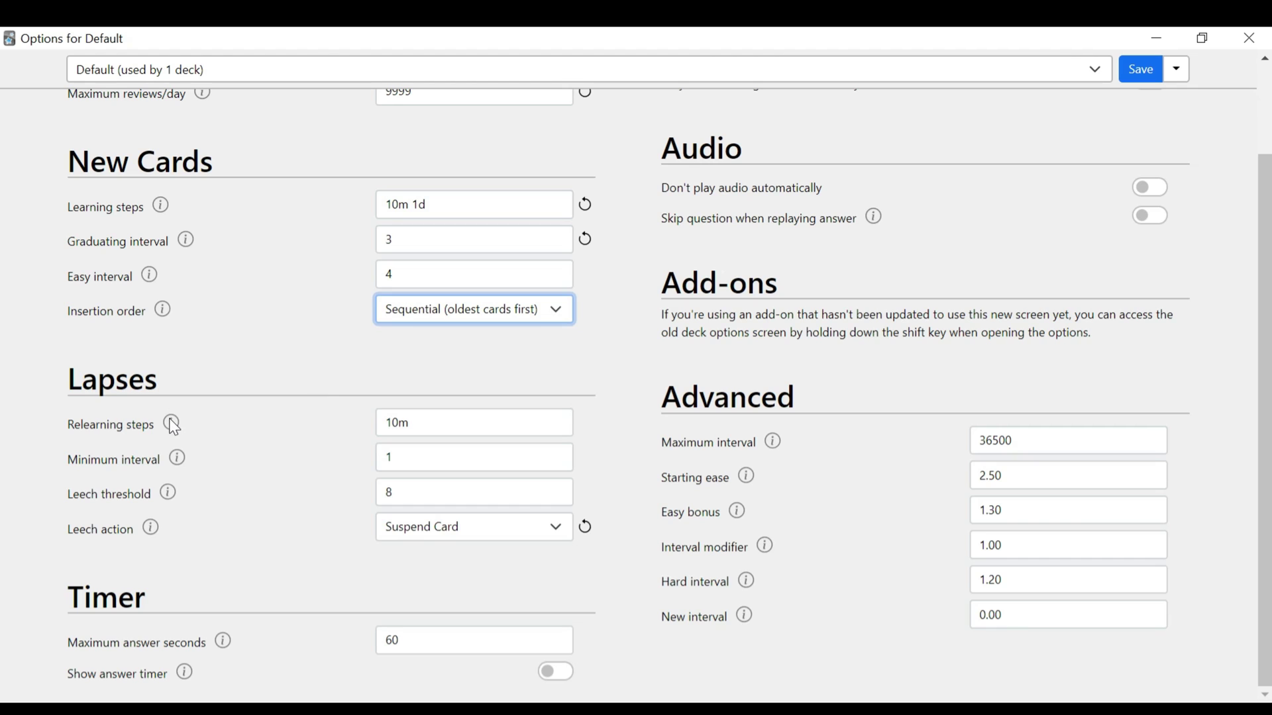
mouse_move(173, 427)
mouse_move(177, 497)
left_click(415, 525)
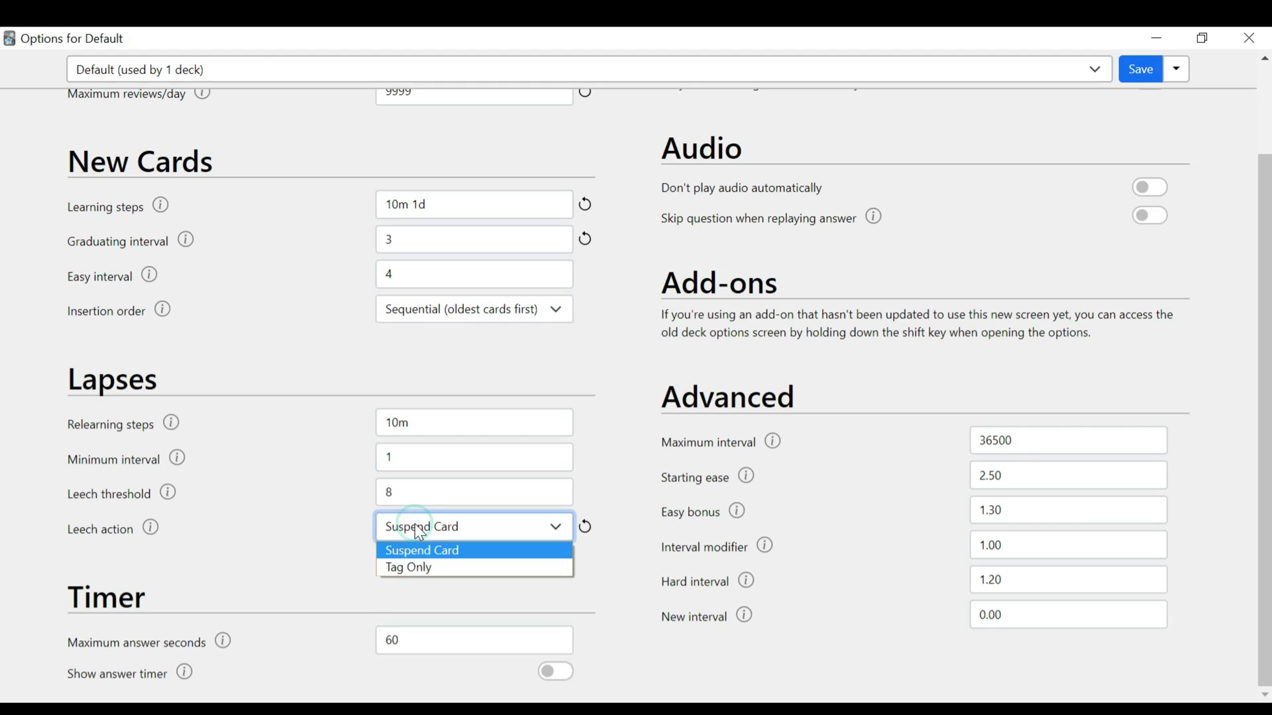
left_click(413, 569)
left_click(352, 530)
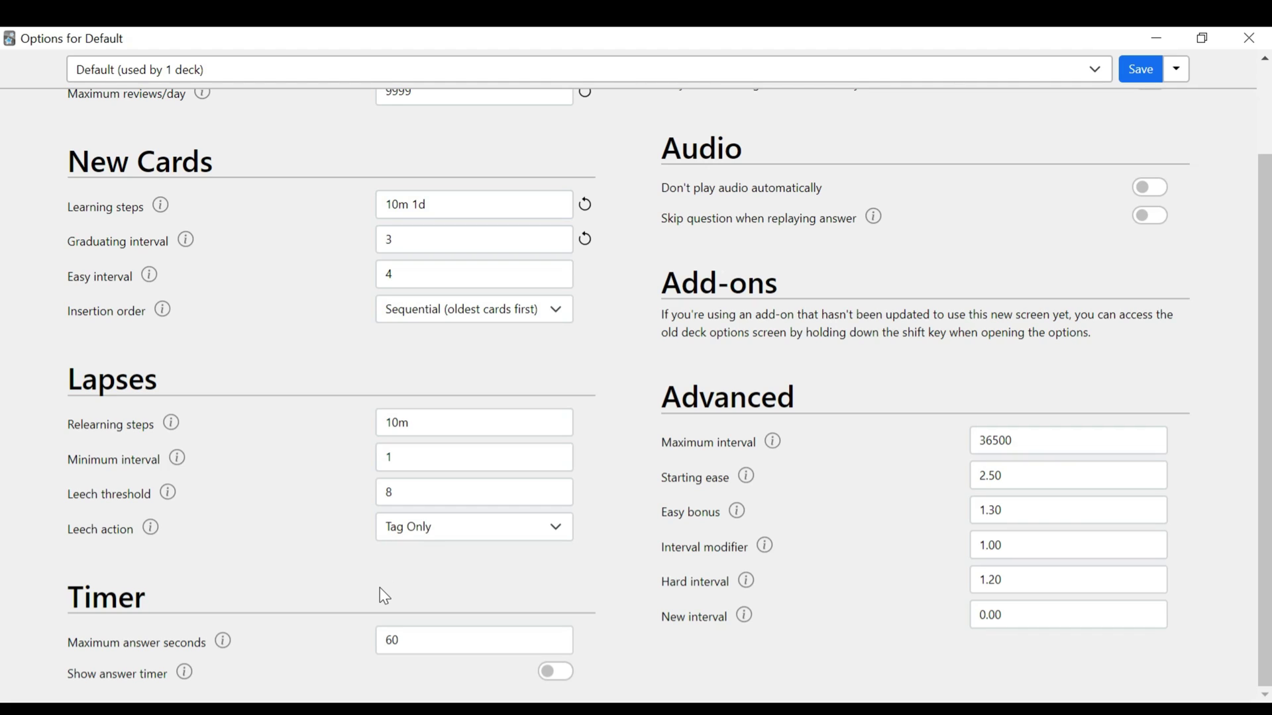
left_click(414, 526)
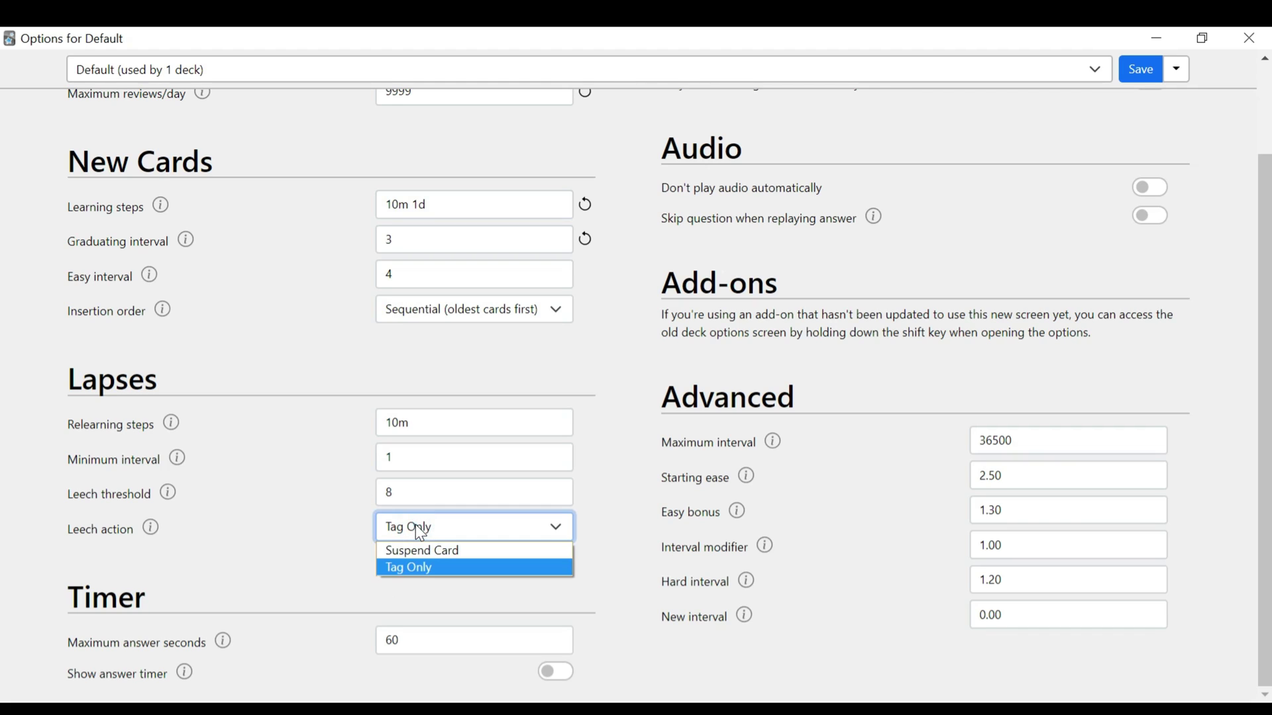
left_click(413, 527)
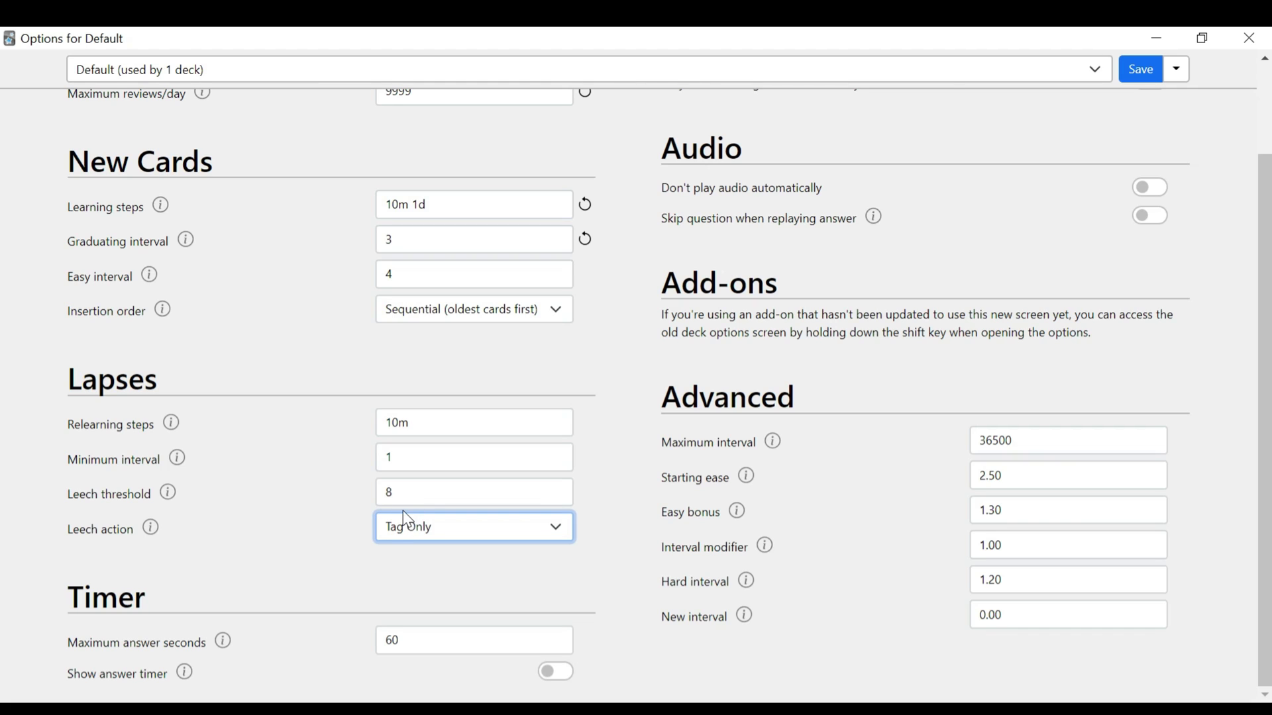
Set the relearning steps for lapses to 30m and turn on the answer timer.
left_click(393, 423)
key("BackSpace")
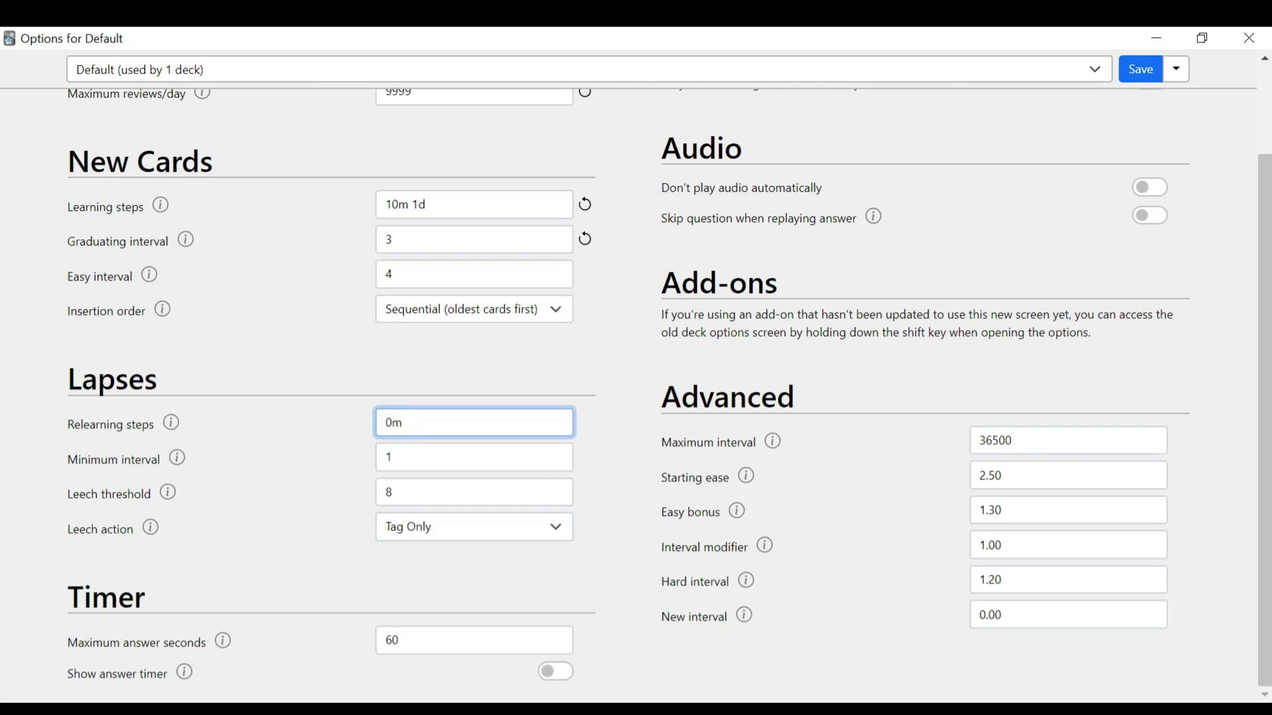
type("3")
left_click(362, 358)
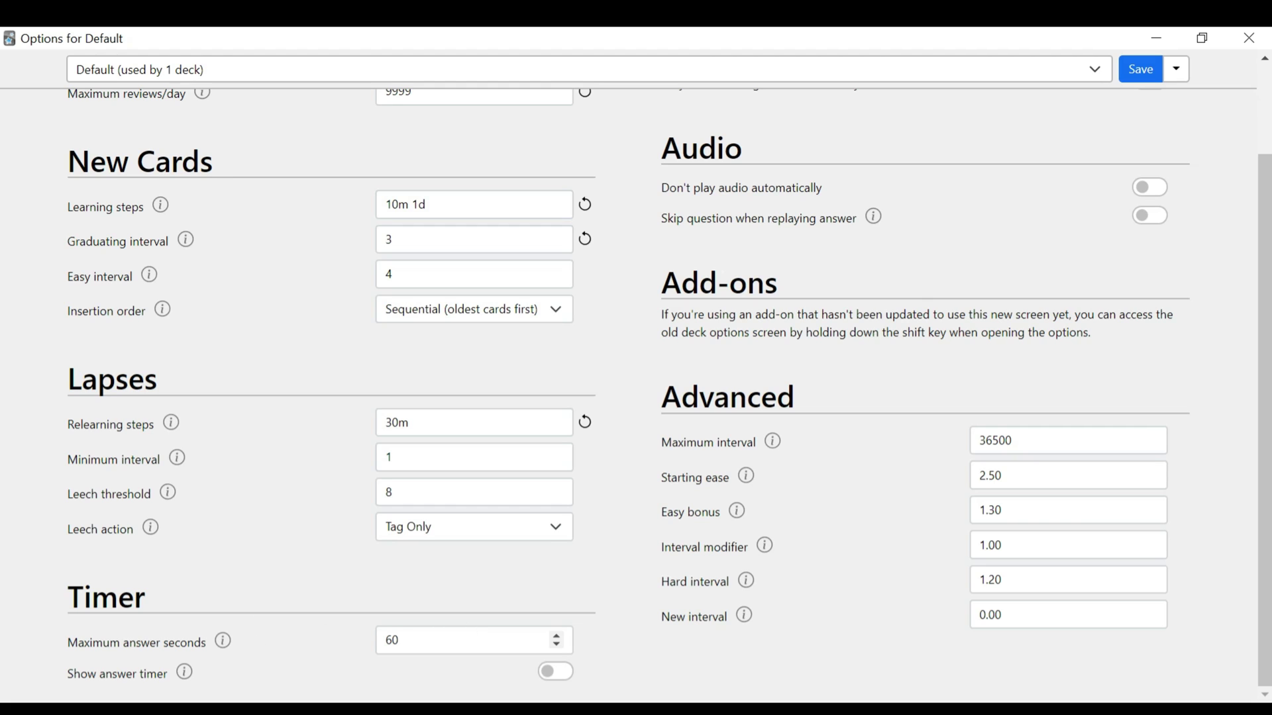
left_click(546, 677)
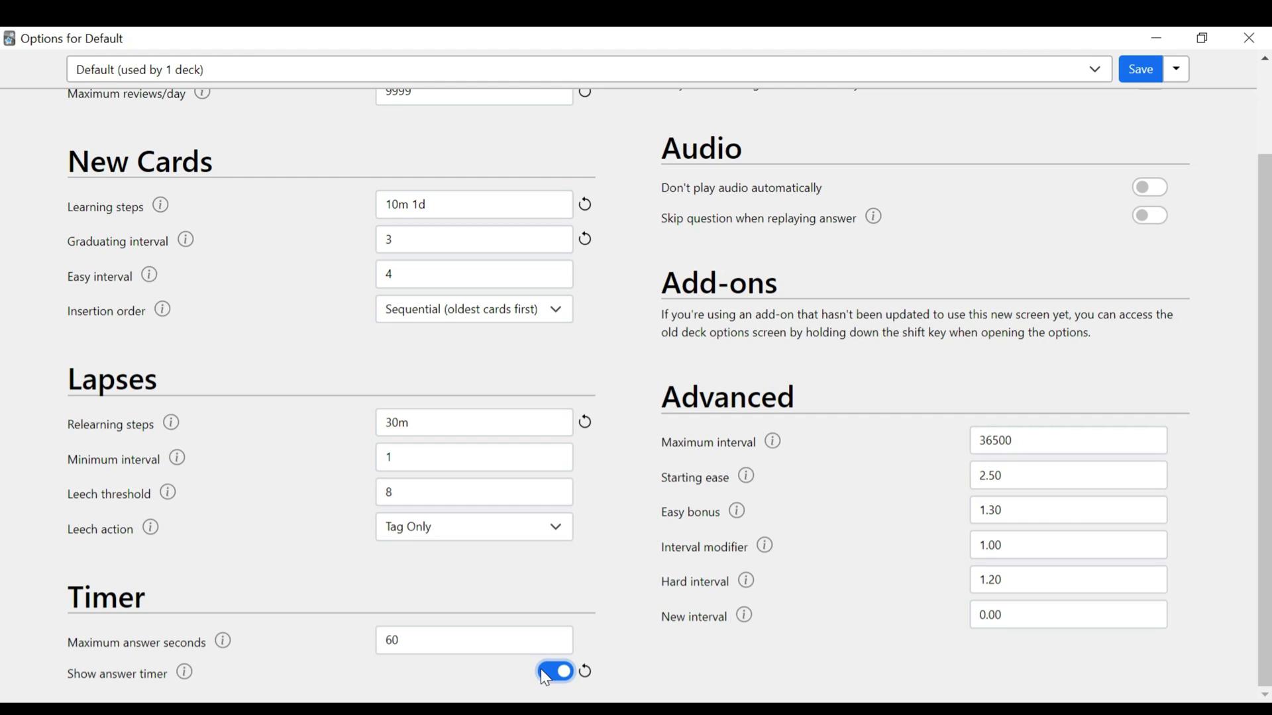
Turn on burying of review siblings until the next day and leave burying of new siblings off.
scroll(528, 586, "up", 3)
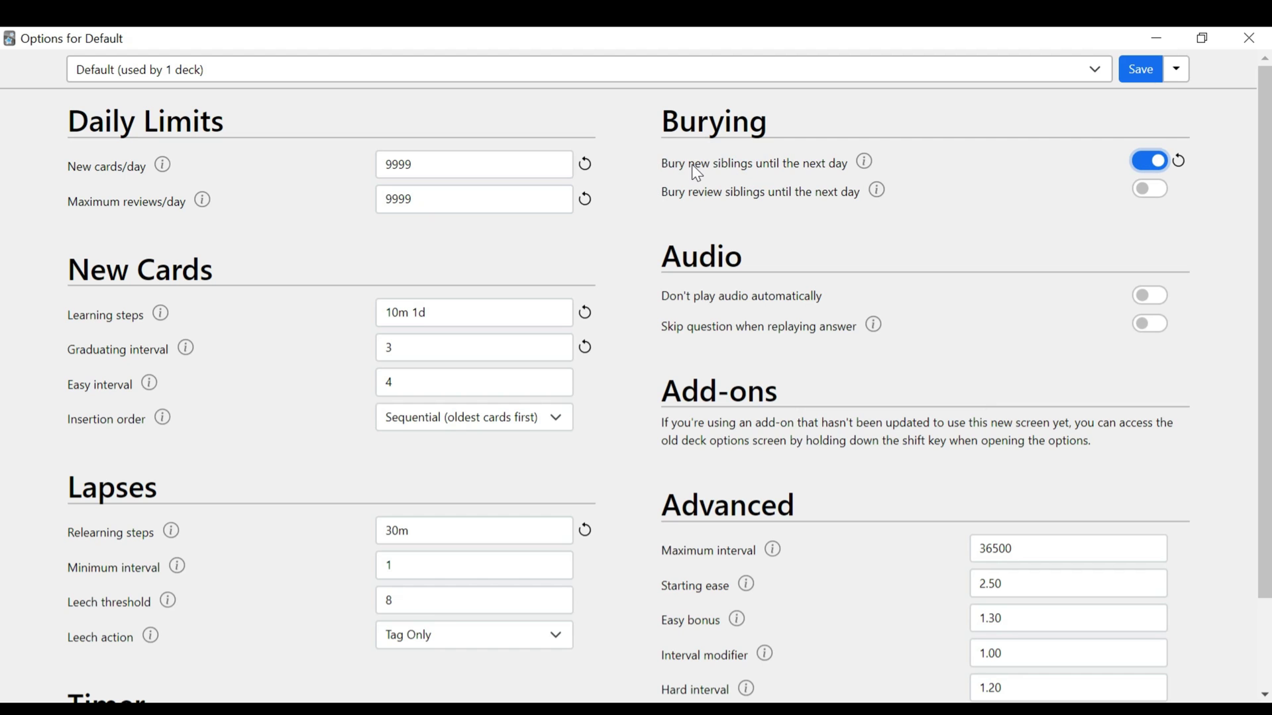
left_click_drag(688, 164, 695, 164)
double_click(808, 164)
left_click(821, 191)
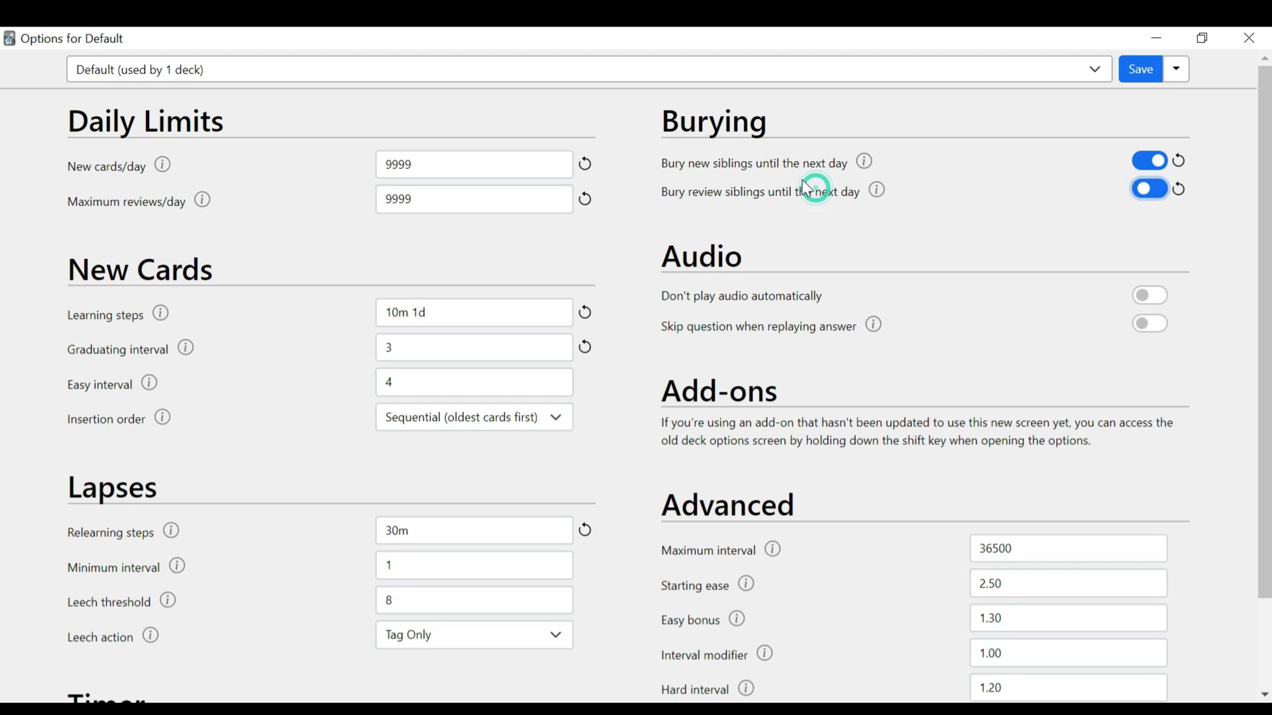
left_click(747, 167)
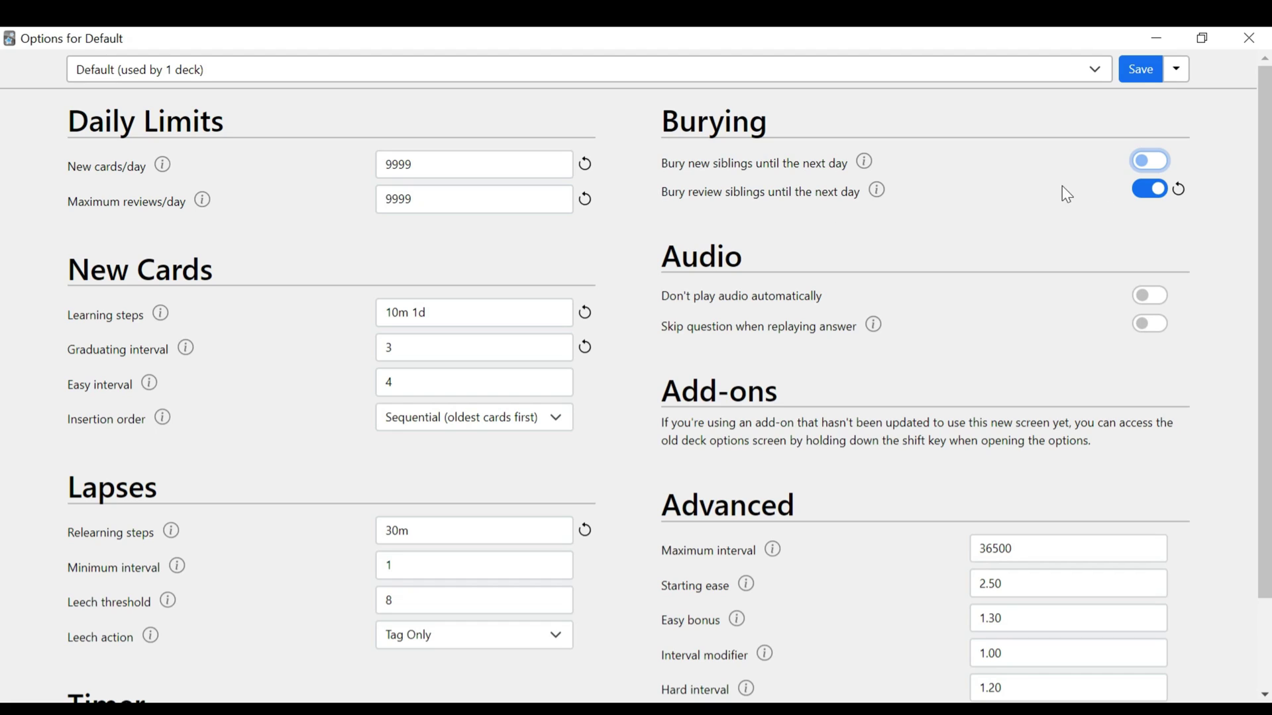
Set the maximum interval in the advanced options to 180.
scroll(854, 193, "down", 1)
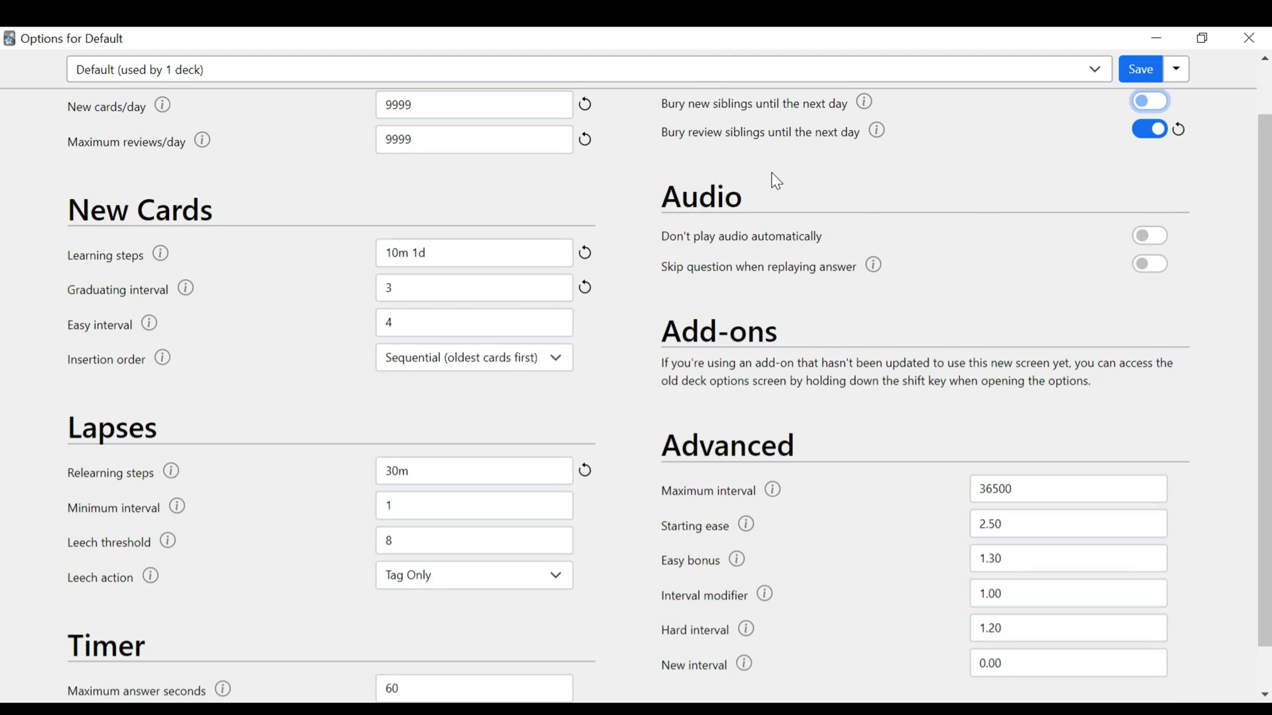
scroll(773, 177, "down", 1)
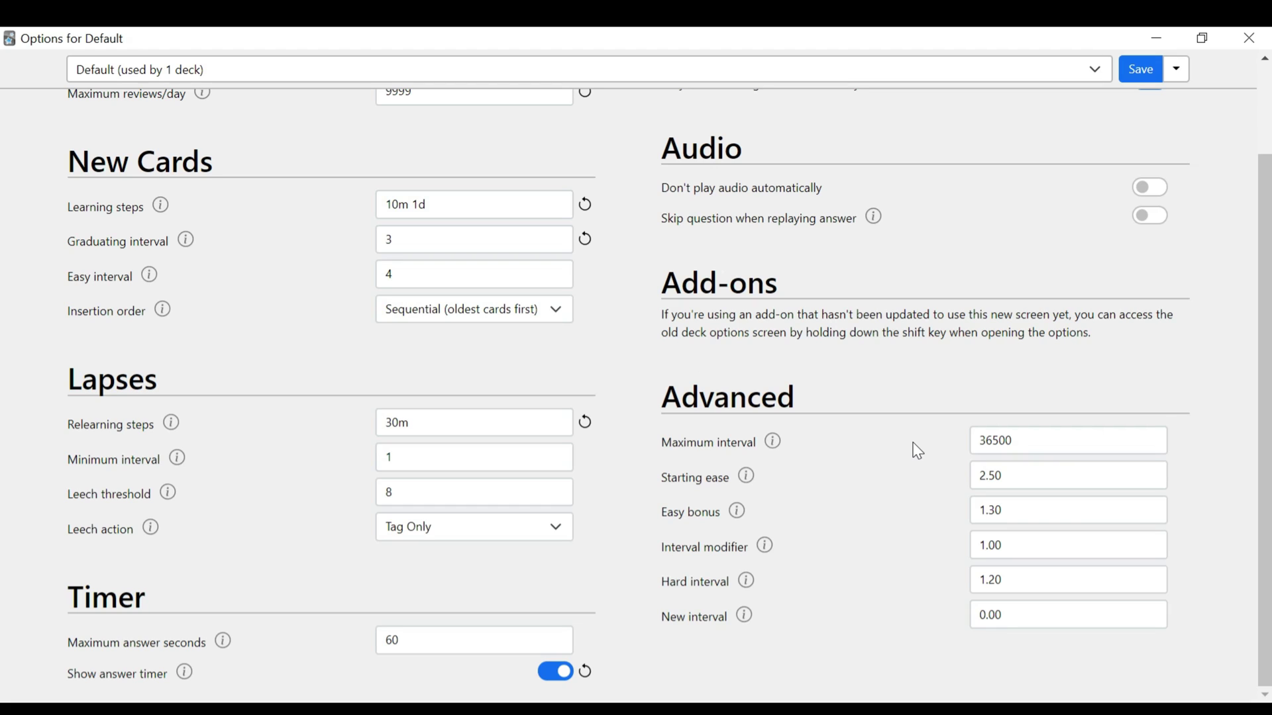
left_click(1006, 441)
key("BackSpace")
key("BackSpace")
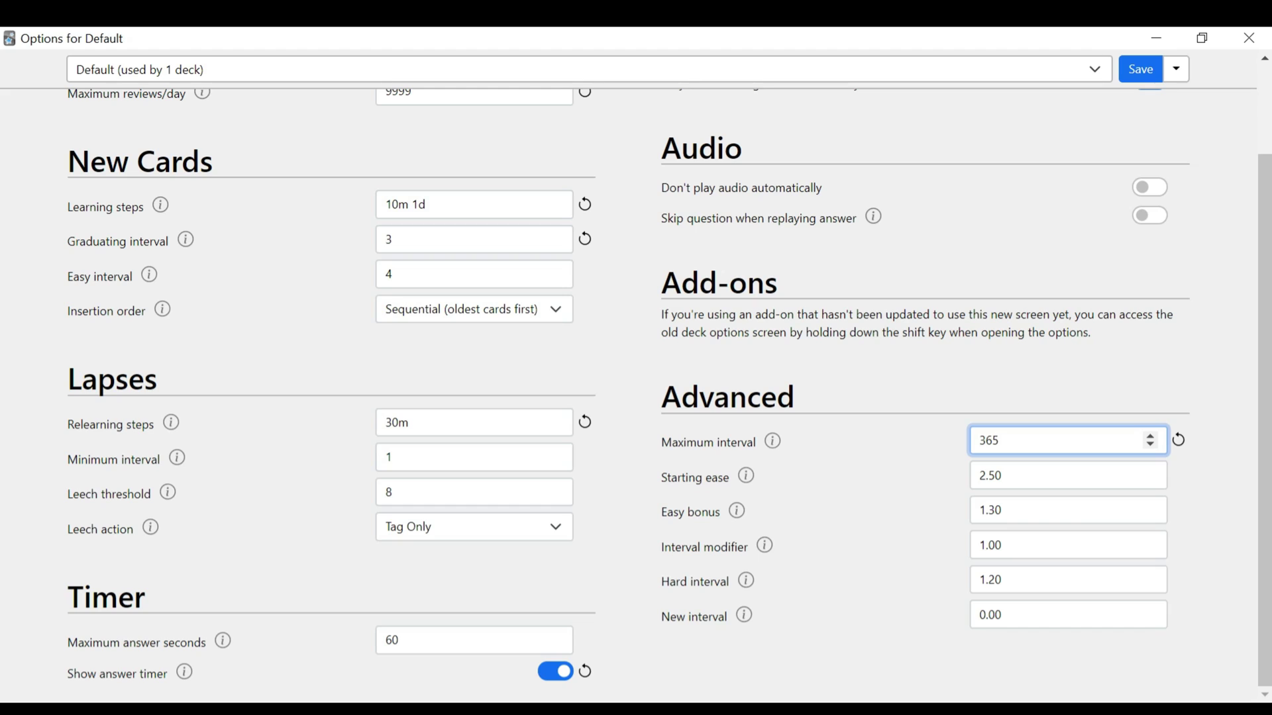
key("BackSpace")
key("BackSpace")
key("BackSpace")
type("180")
left_click(942, 427)
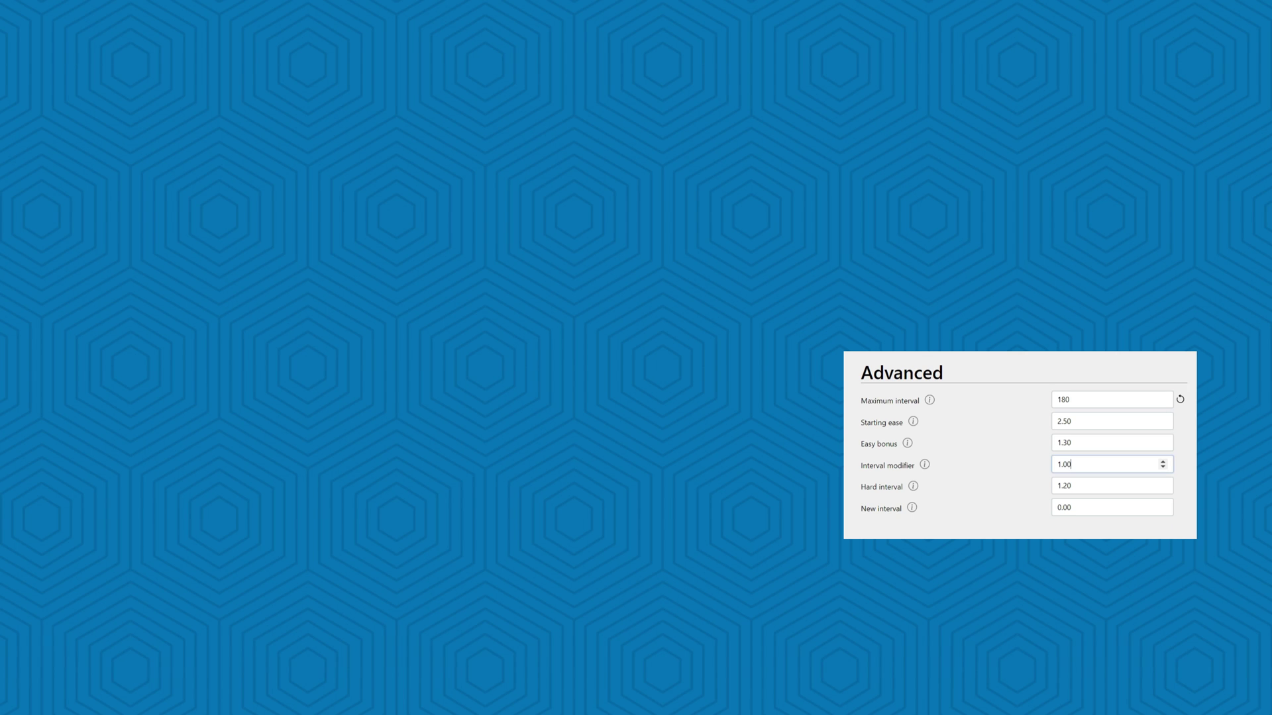
Try interval modifiers of 0.9 and 1.2 and reset the value to 1.
triple_click(994, 545)
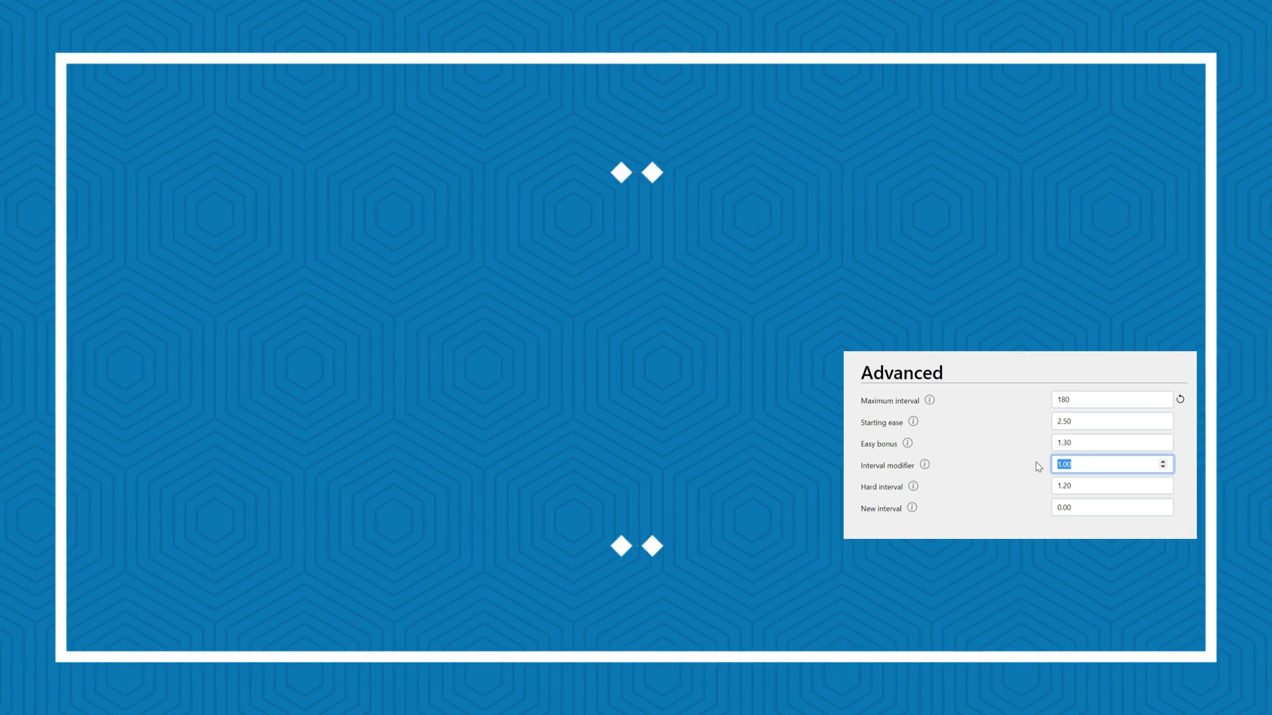
key("BackSpace")
type("0.9")
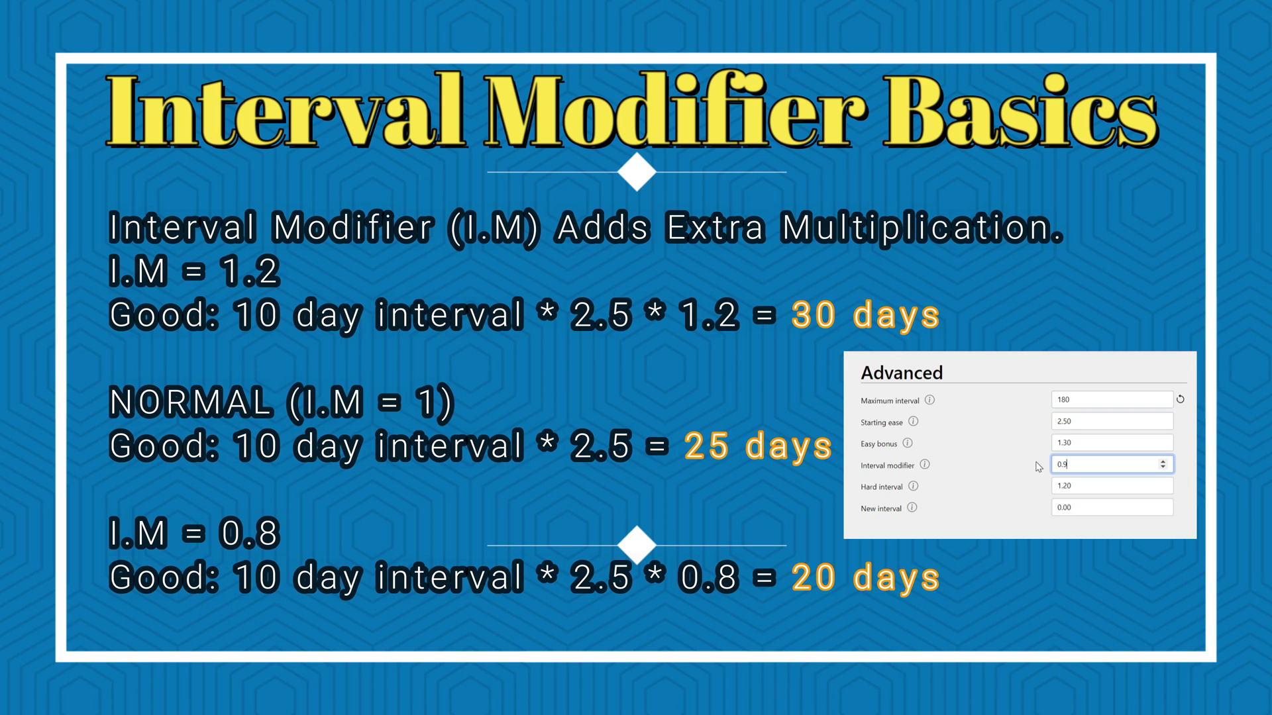
key("BackSpace")
key("BackSpace")
key("BackSpace")
type("1.2")
key("BackSpace")
key("BackSpace")
left_click(1035, 463)
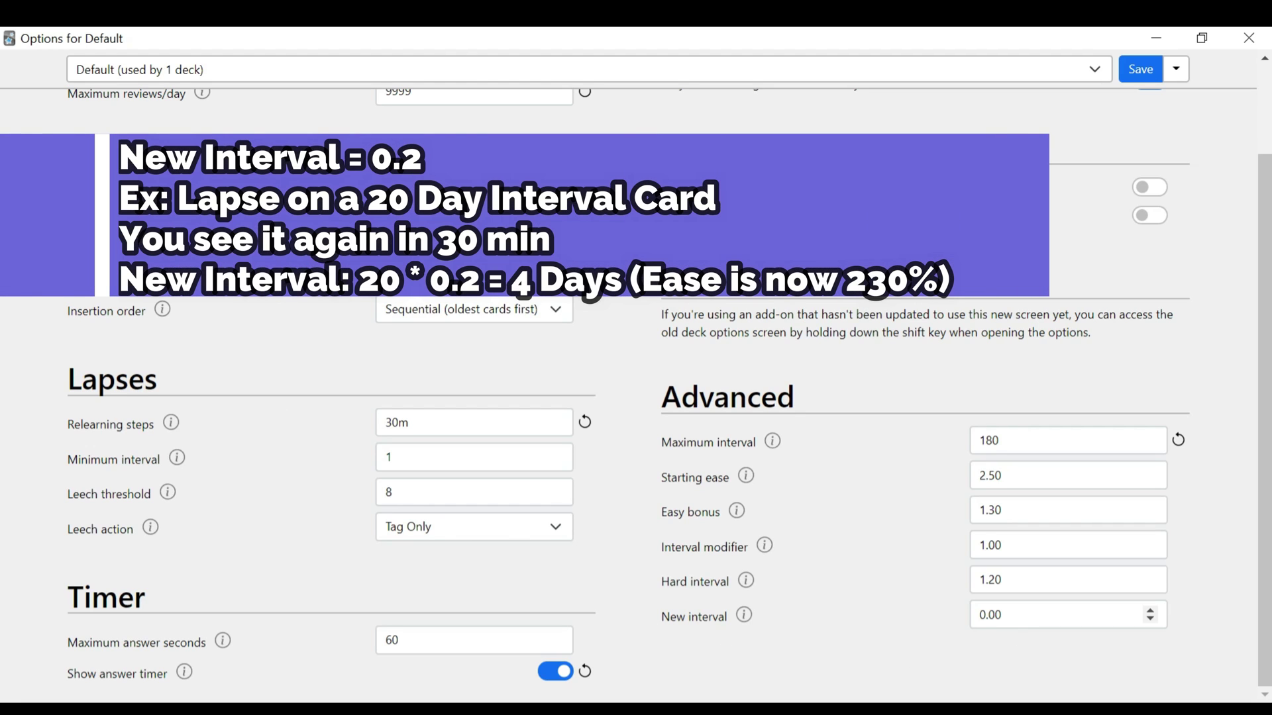
Set the new interval in the advanced options to 0.2.
key("BackSpace")
key("BackSpace")
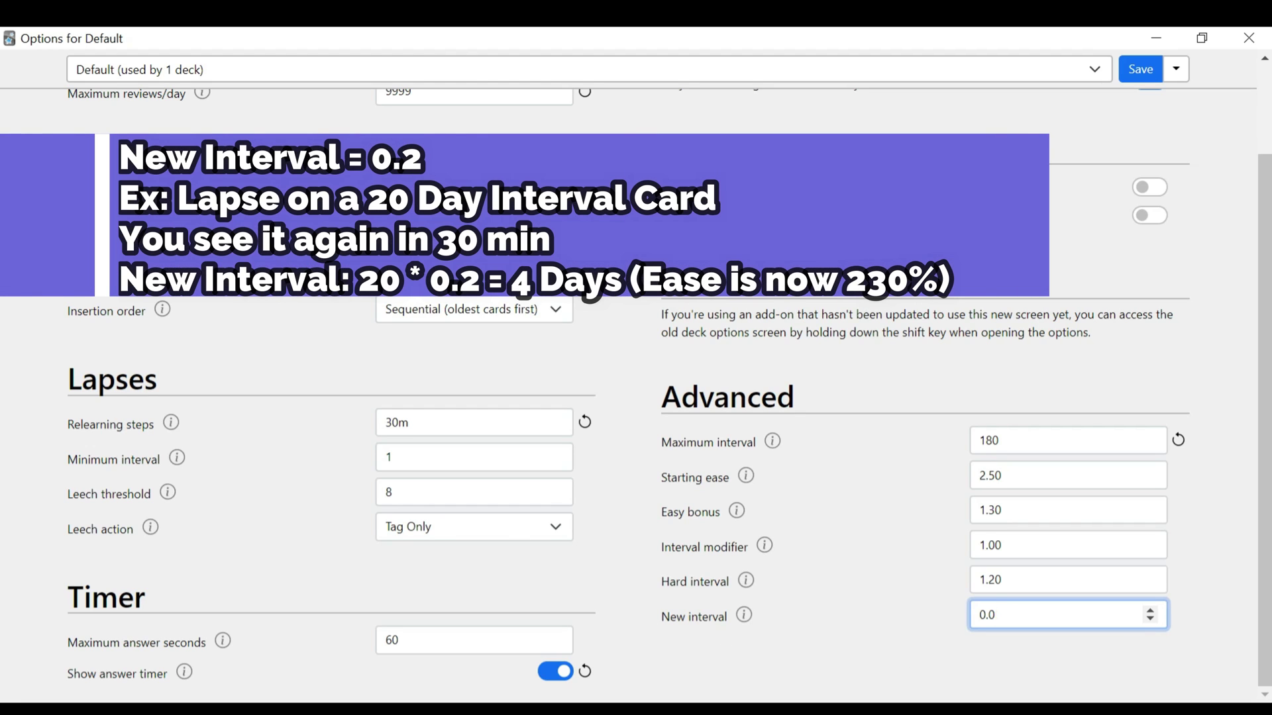
type("2")
left_click(889, 616)
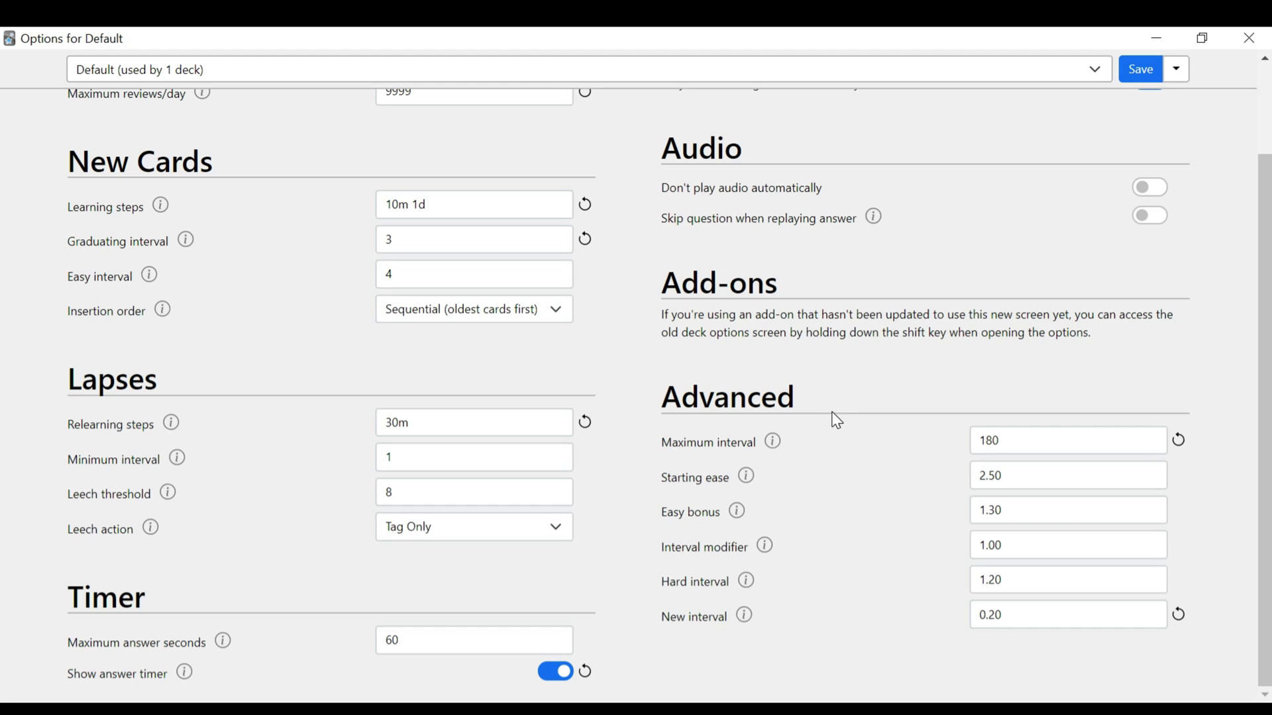
Look over the configured options once more and save them for the Default deck.
scroll(838, 473, "up", 2)
scroll(592, 361, "down", 2)
left_click(1136, 75)
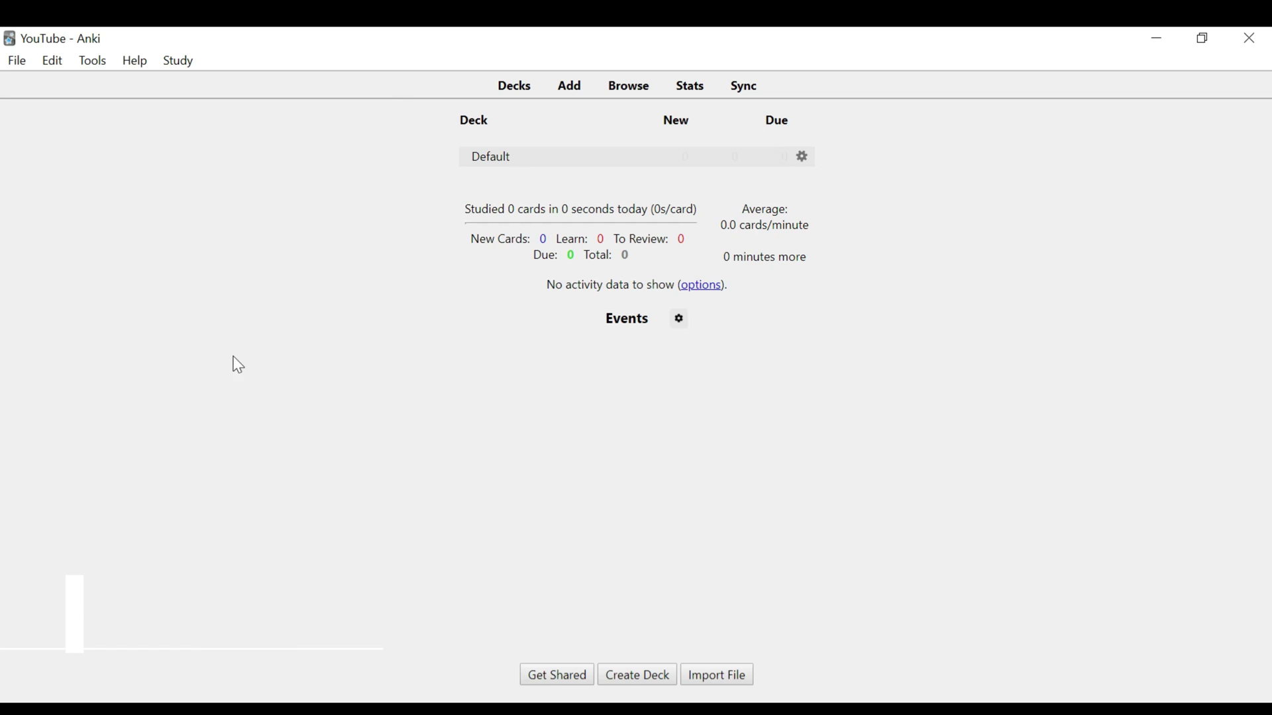
Choose the AnKing V9 V4 deck file for import and cancel the import.
left_click(16, 61)
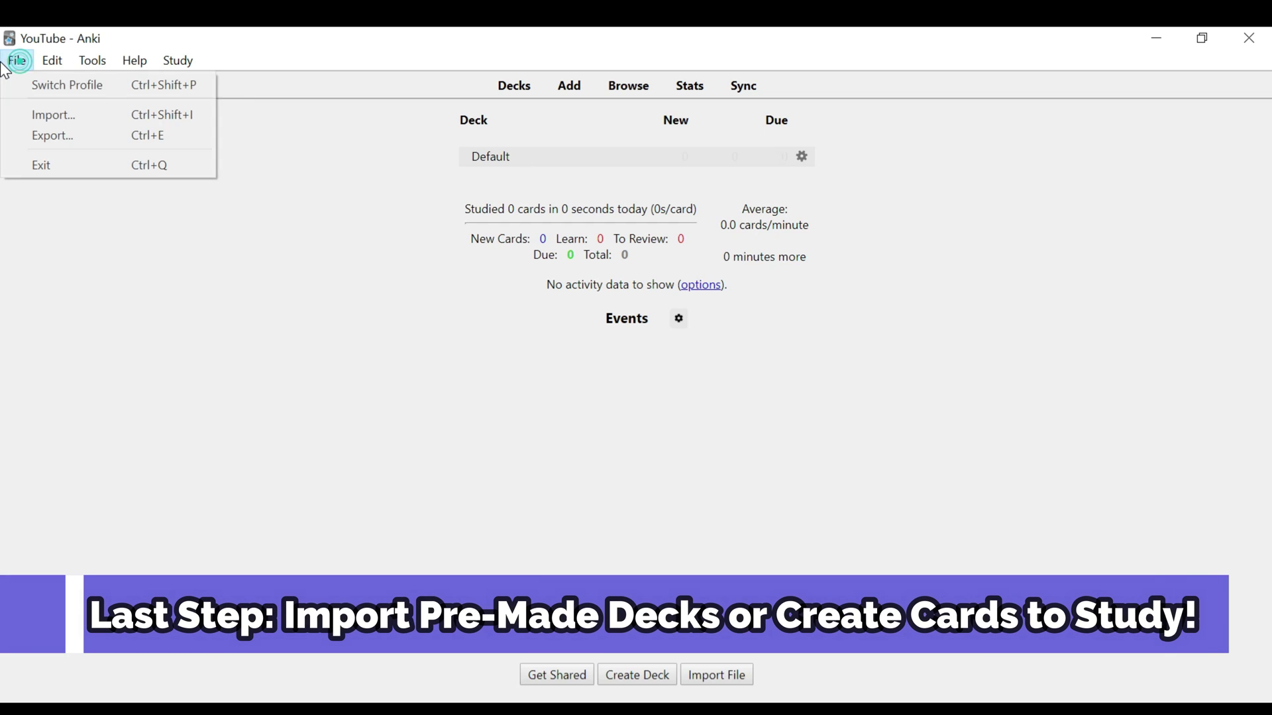
left_click(37, 116)
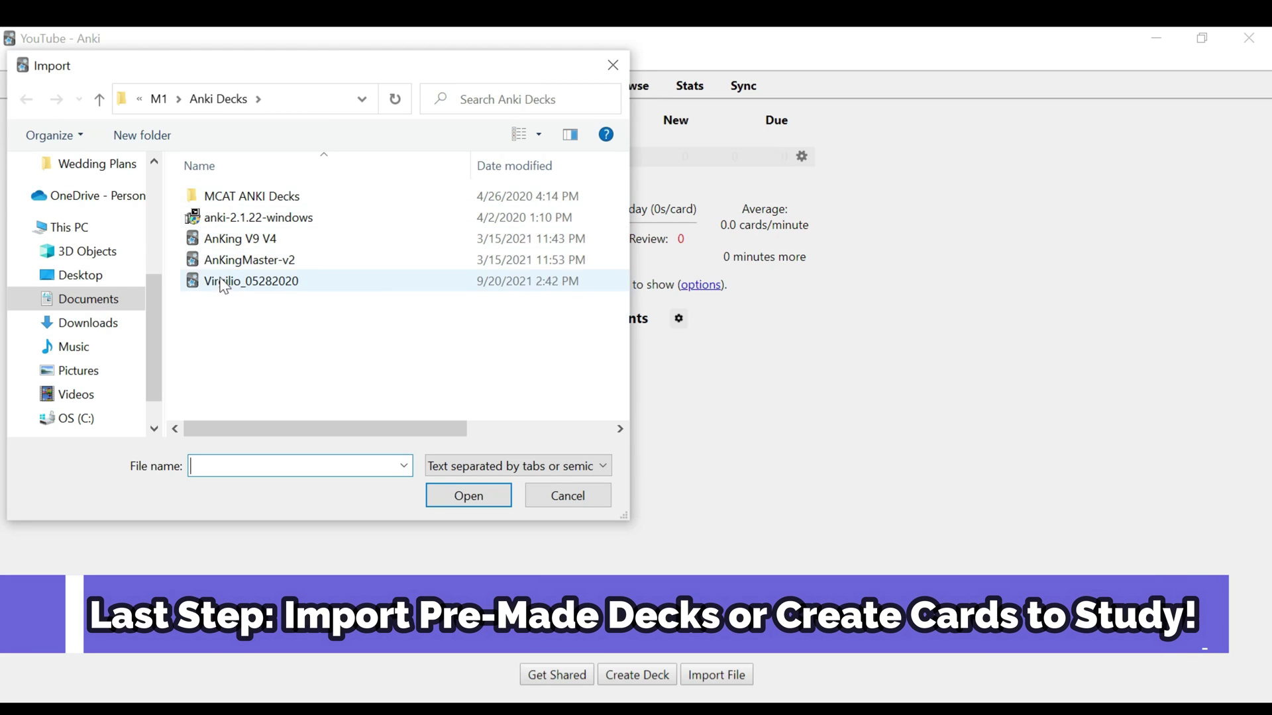
left_click(227, 239)
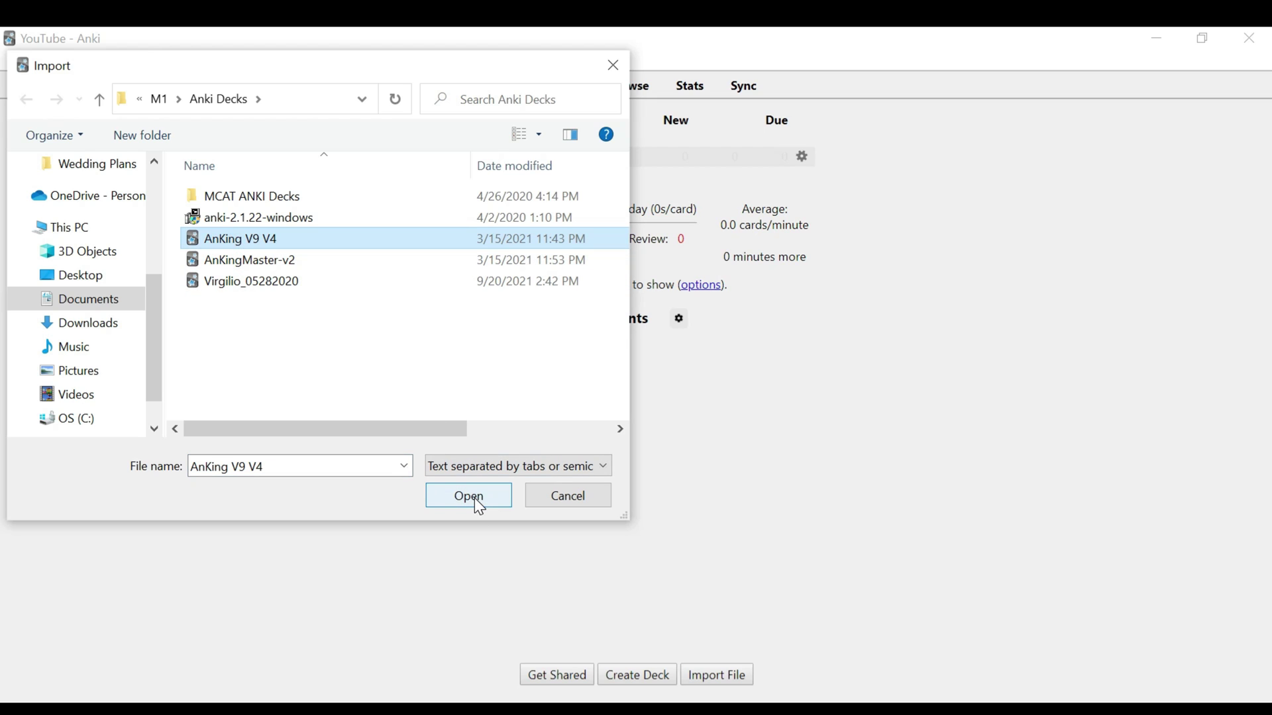
left_click(570, 499)
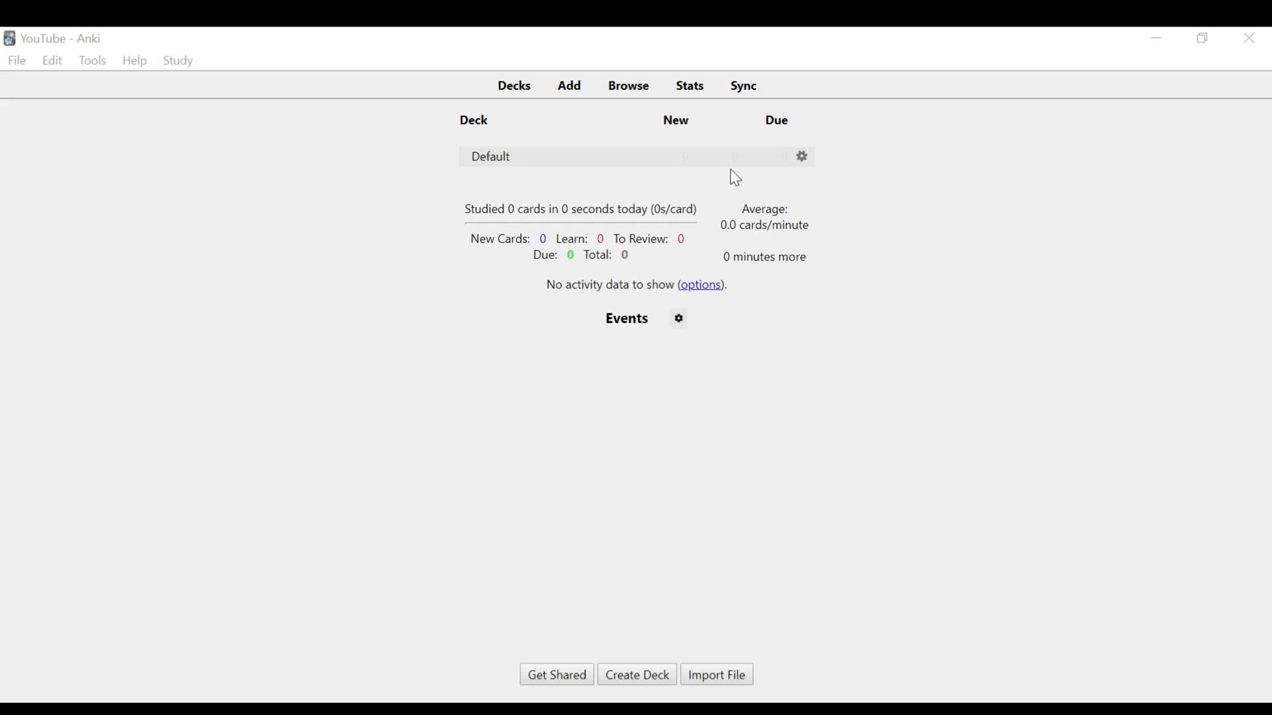
Look through the study statistics for the current deck down to the end and close them.
left_click(691, 87)
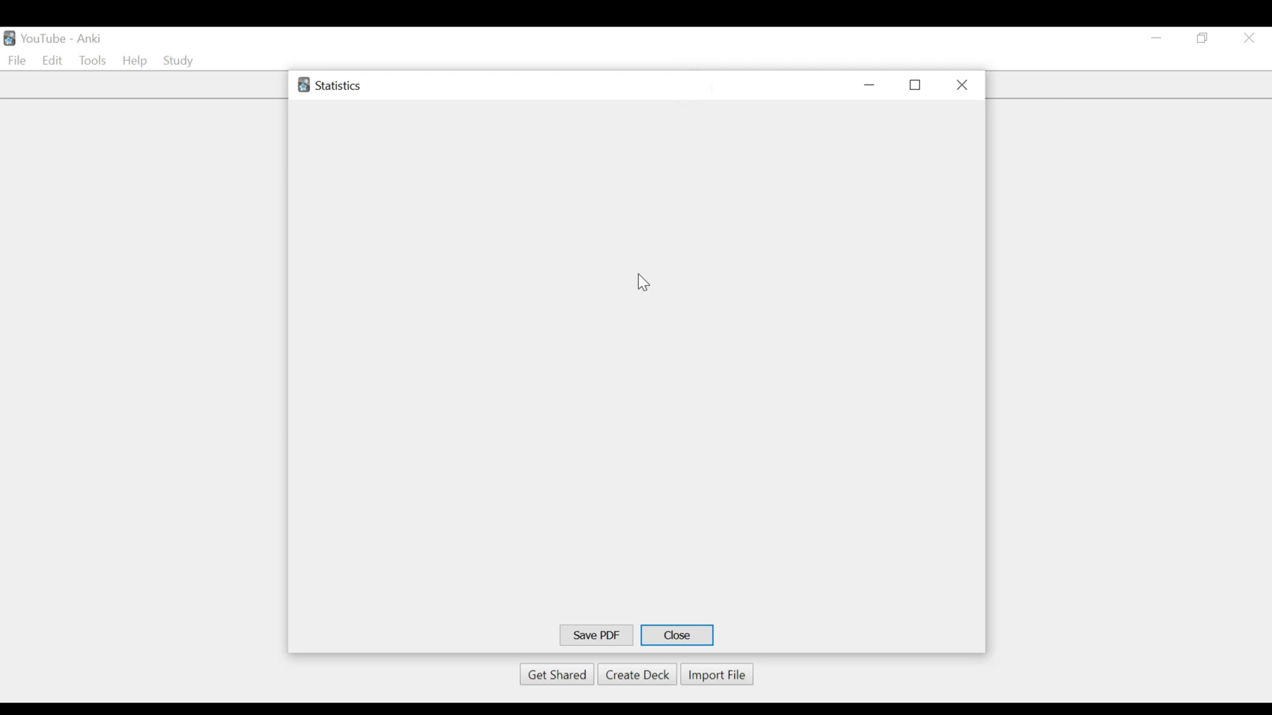
scroll(686, 312, "down", 3)
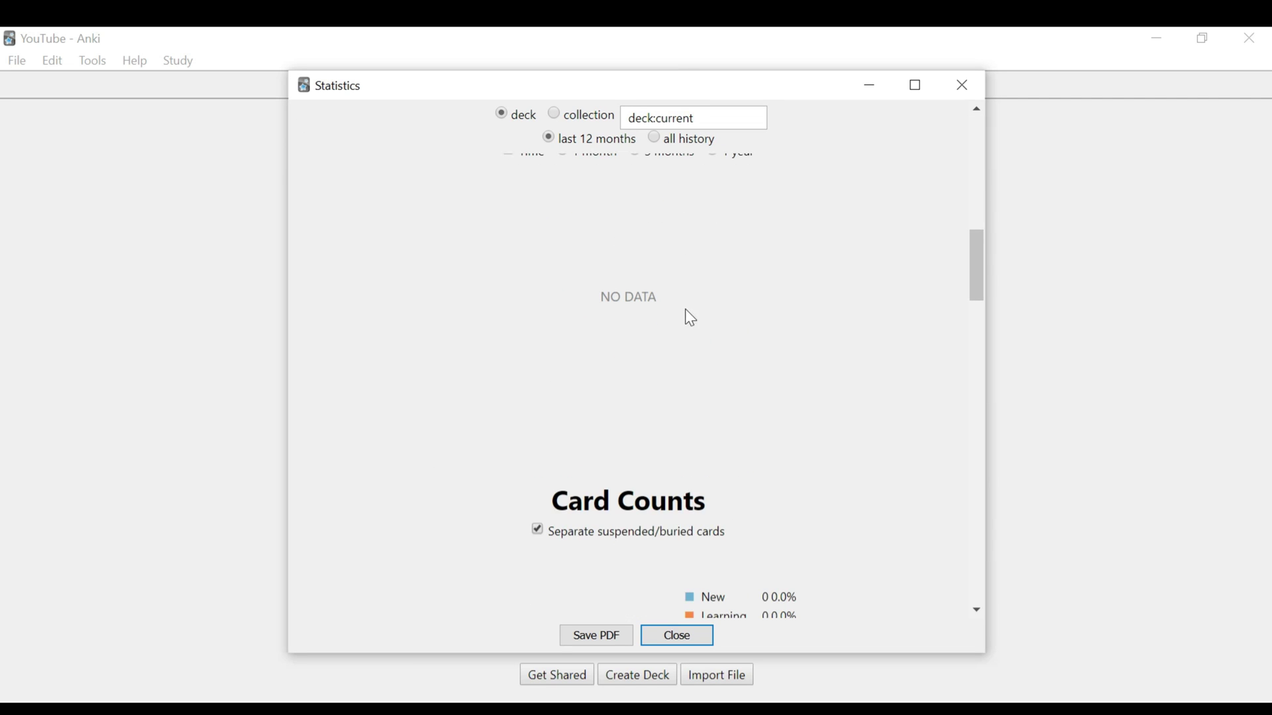
left_click_drag(979, 262, 994, 622)
key("Escape")
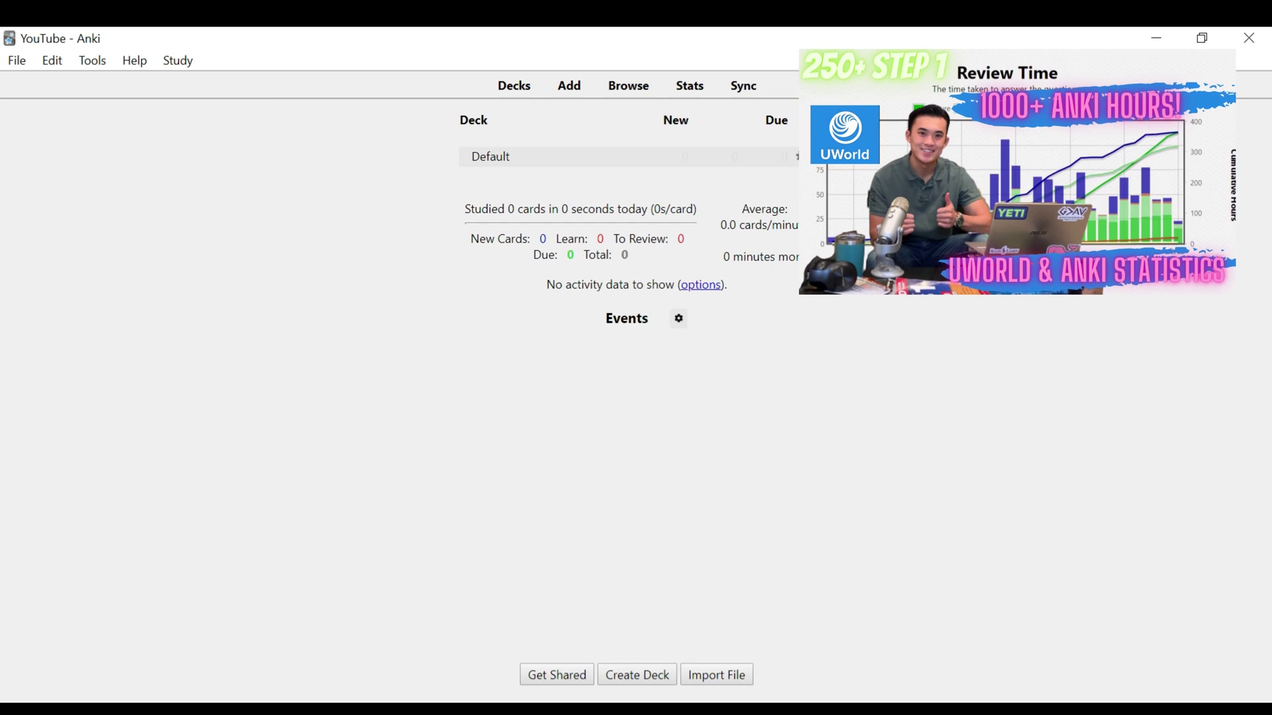